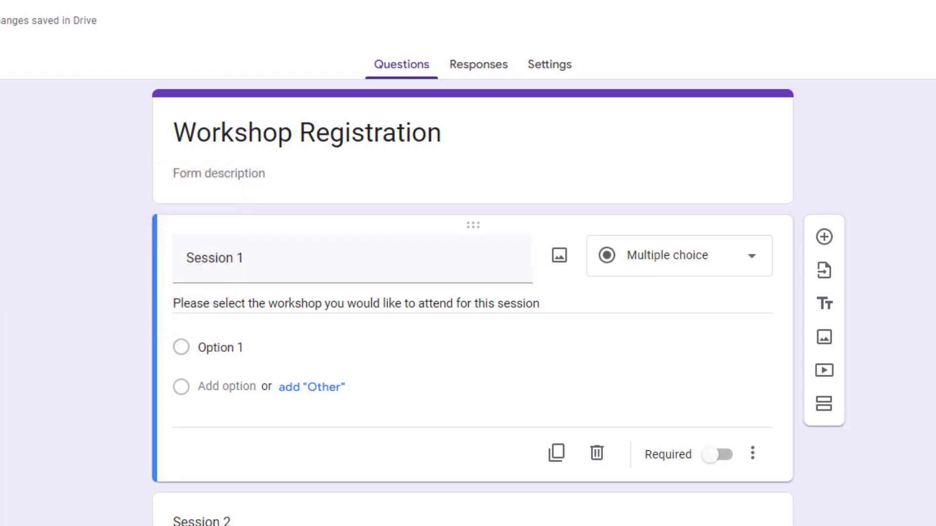
Link the form's responses to a new spreadsheet named Workshop Registration (Responses) and dismiss the Meet promotion.
click(489, 66)
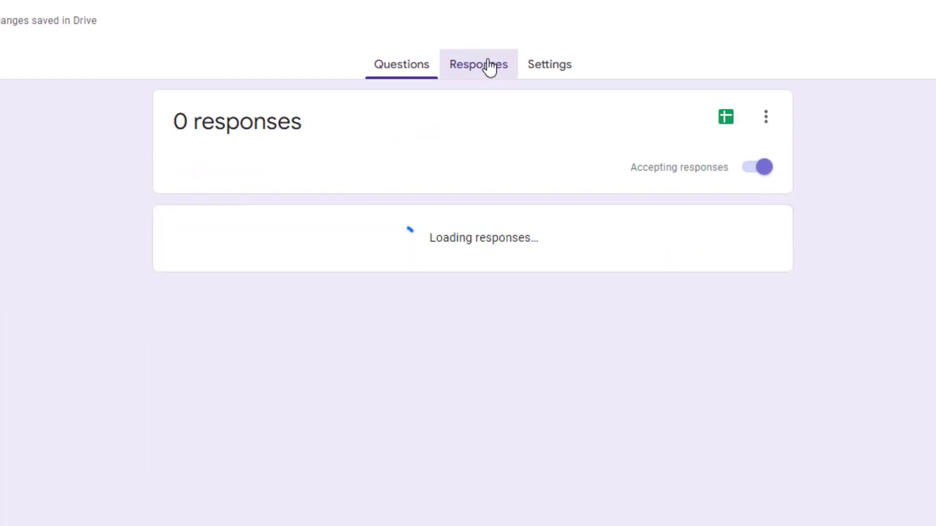
click(725, 121)
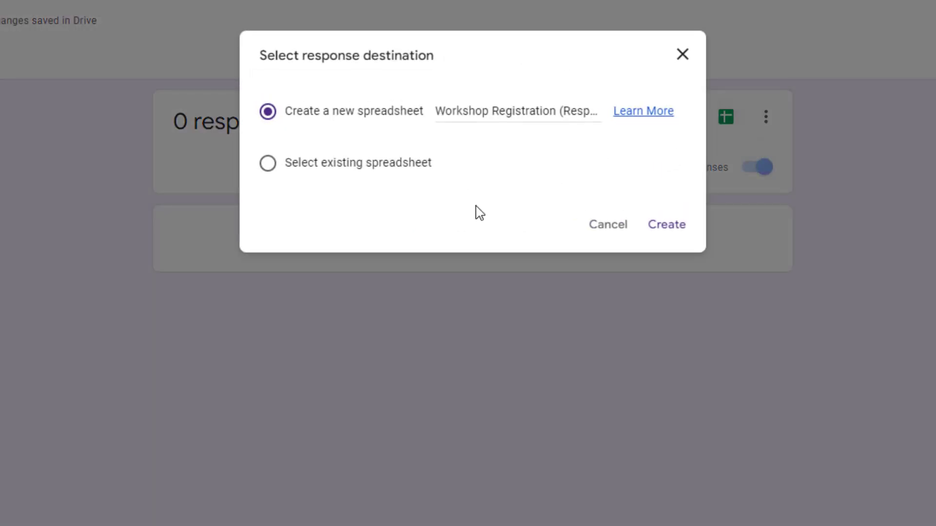
click(669, 225)
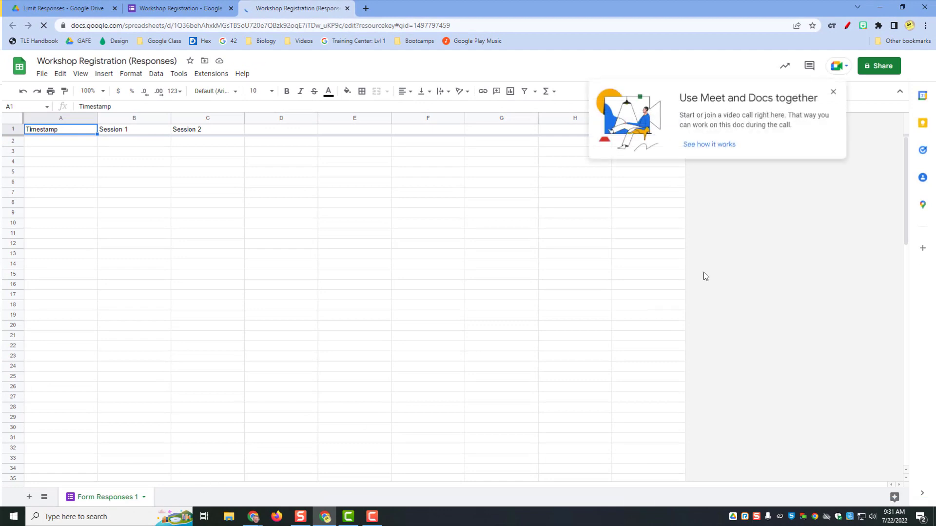
click(833, 92)
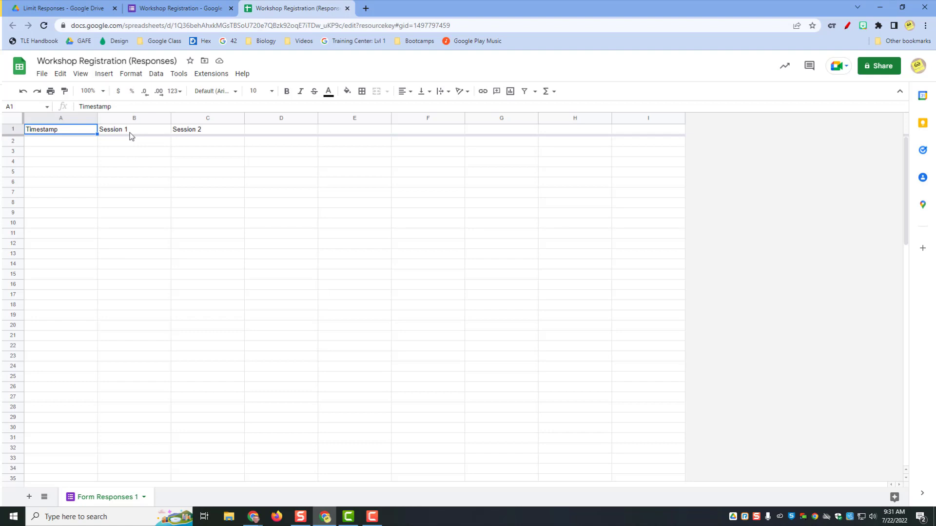
Compare the form's Session 1 and Session 2 questions with the column headings in the response spreadsheet.
click(155, 13)
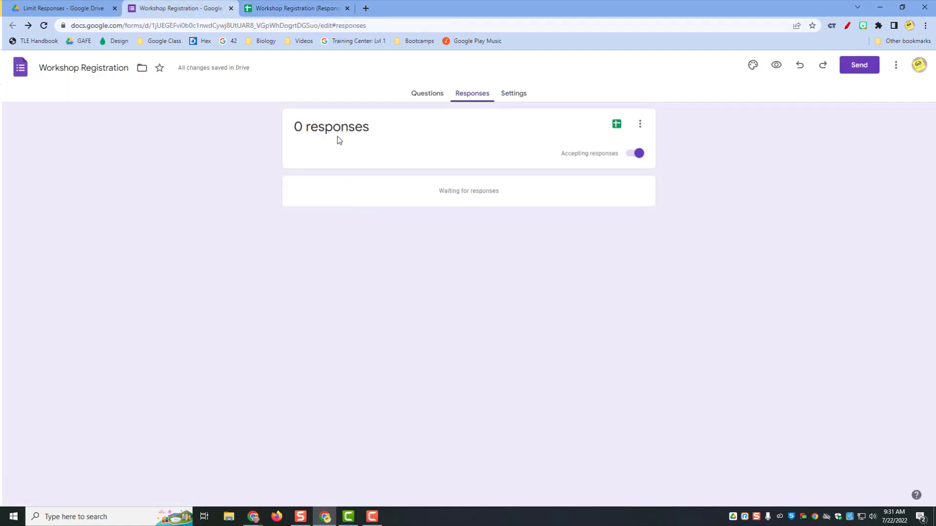
click(422, 96)
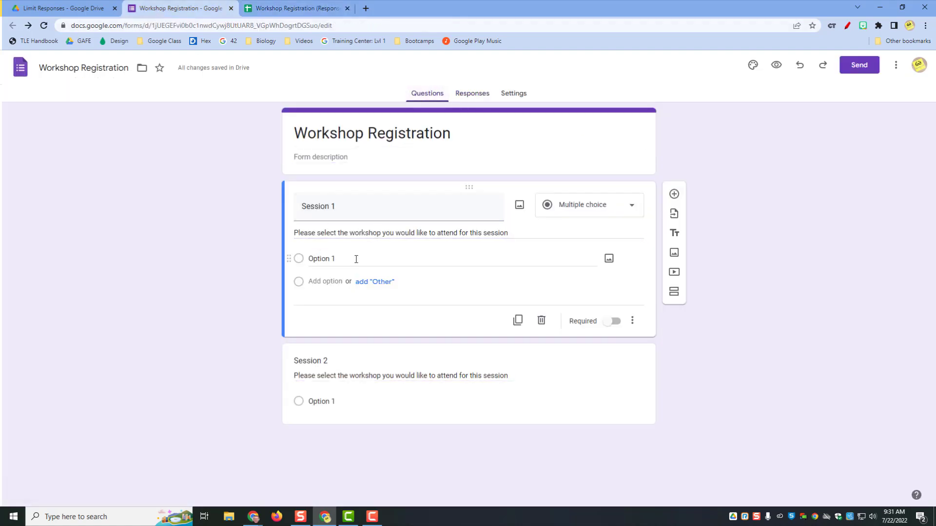
click(291, 5)
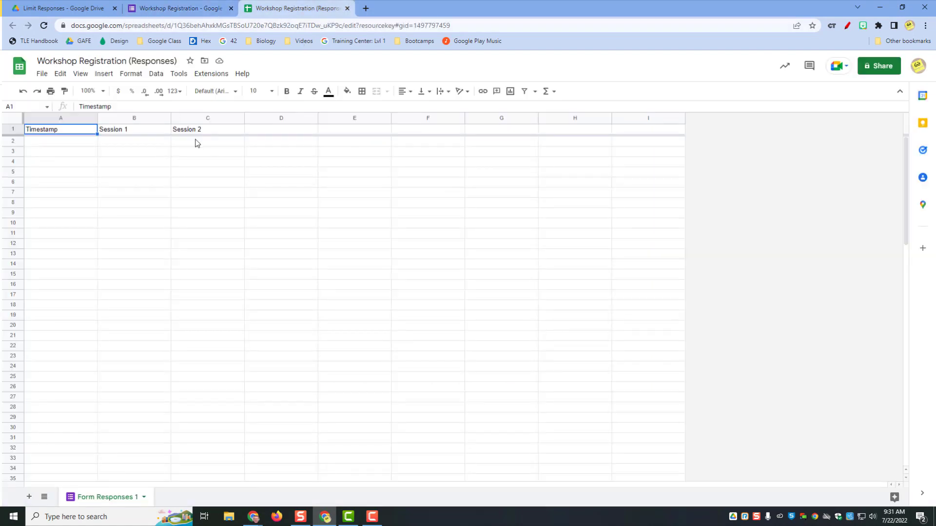
click(181, 10)
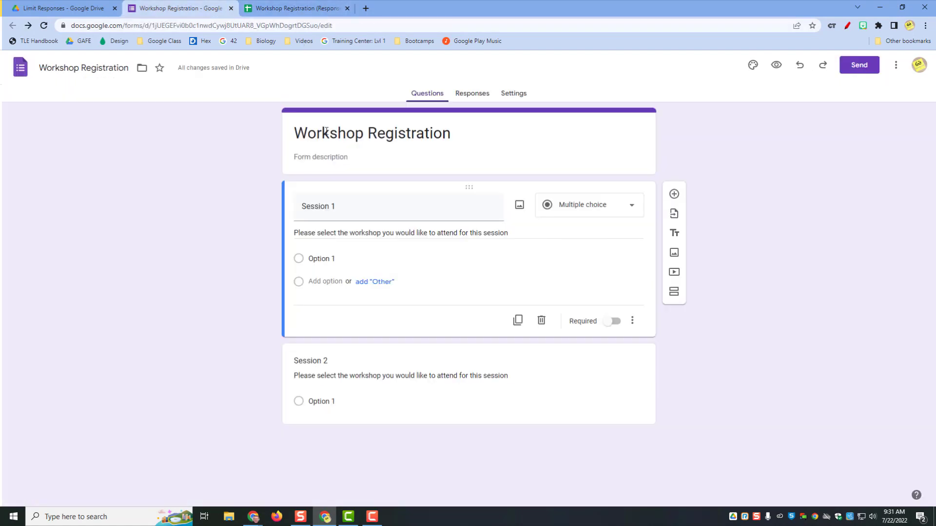
triple_click(323, 377)
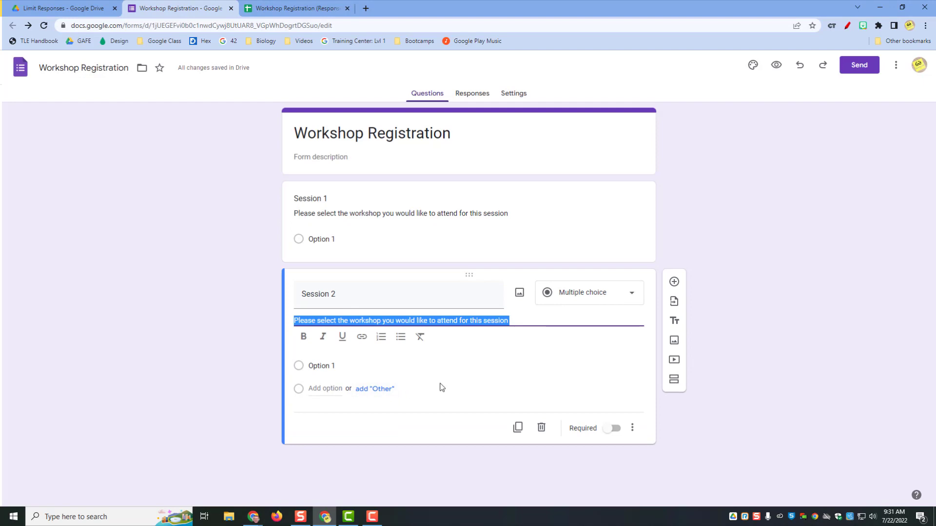
click(284, 9)
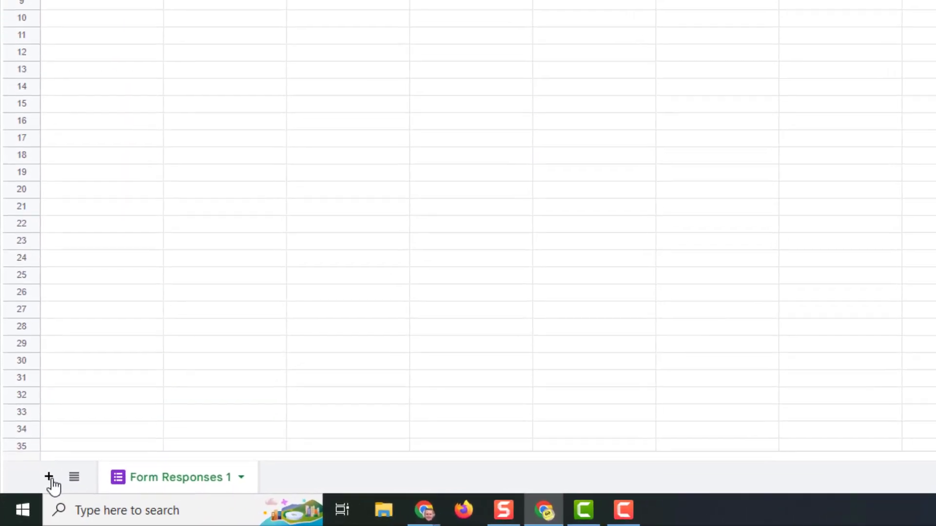
Add a second sheet with the heading Session in A1 and widen column A to about twice its width.
click(50, 476)
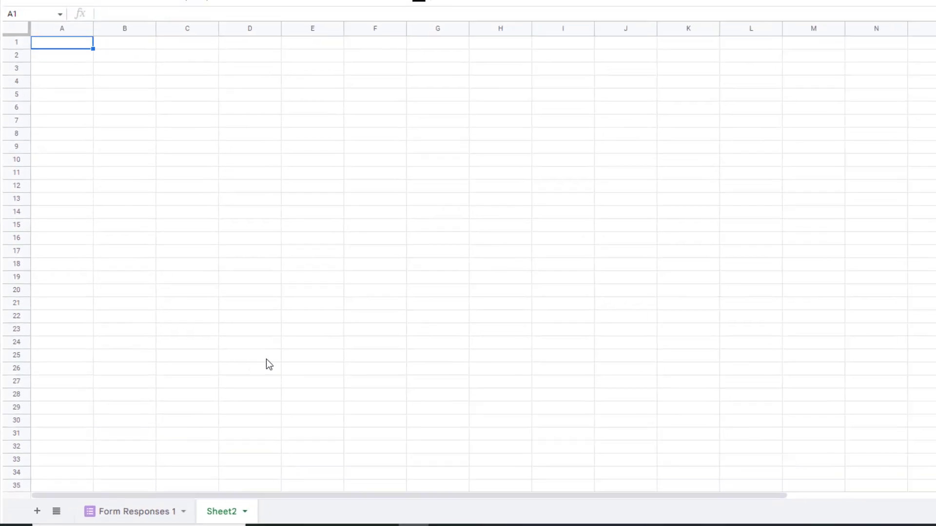
click(72, 49)
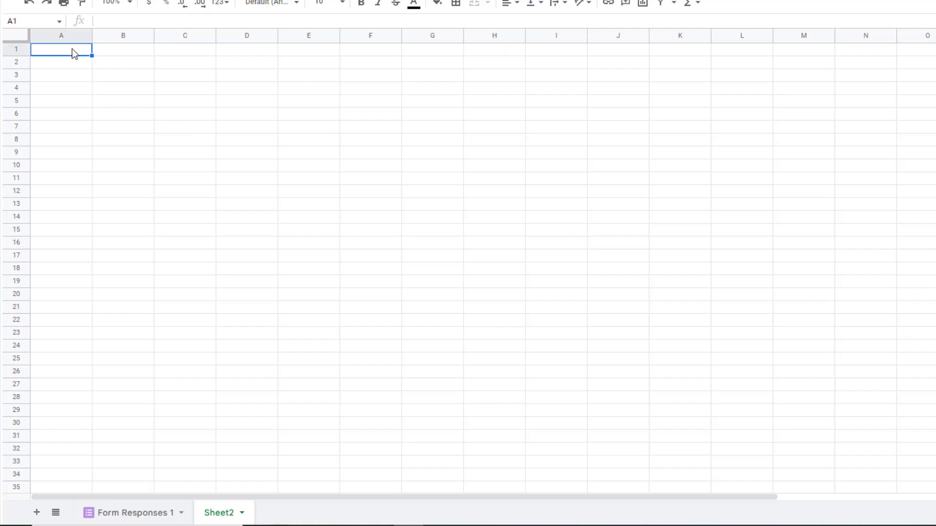
text(Session)
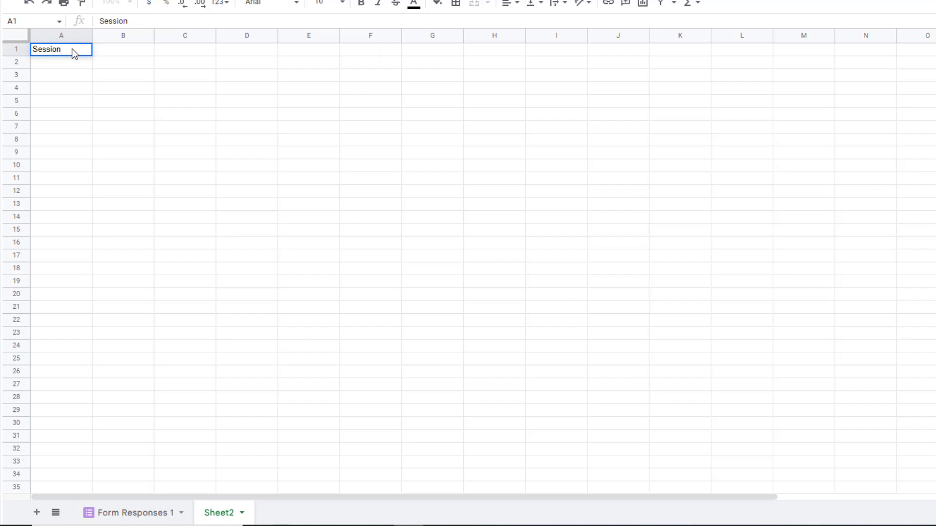
key(Tab)
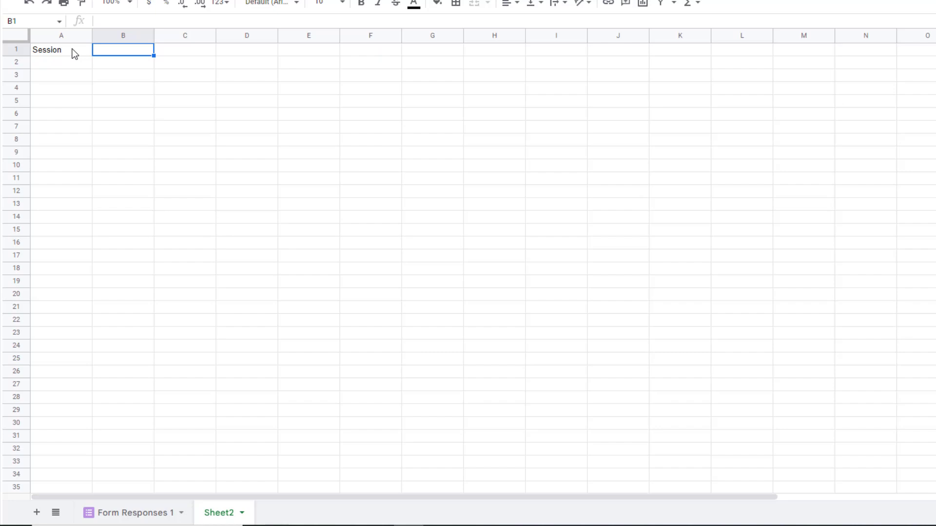
drag(154, 40, 156, 39)
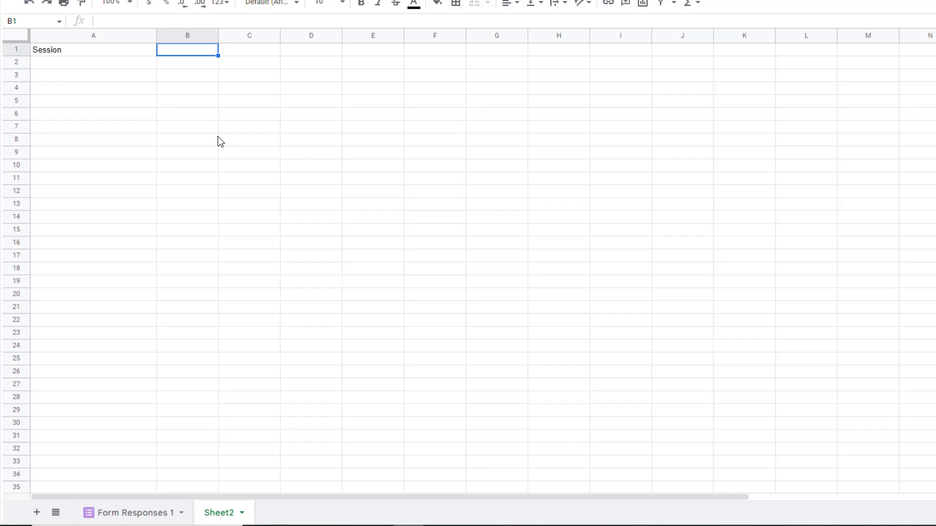
Enter the headings Count, Limit and Filter in B1 to D1 and widen column D to about three times its width.
text(Count)
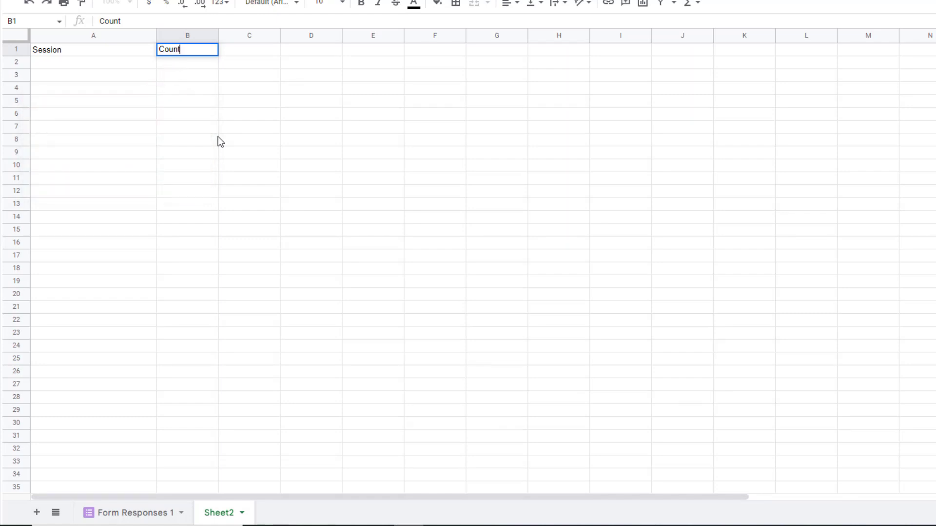
key(Tab)
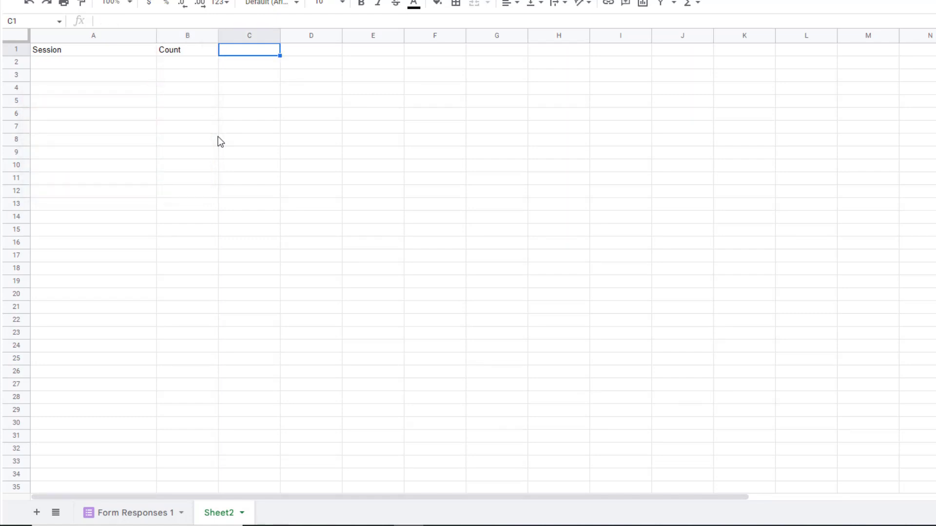
text(Limit)
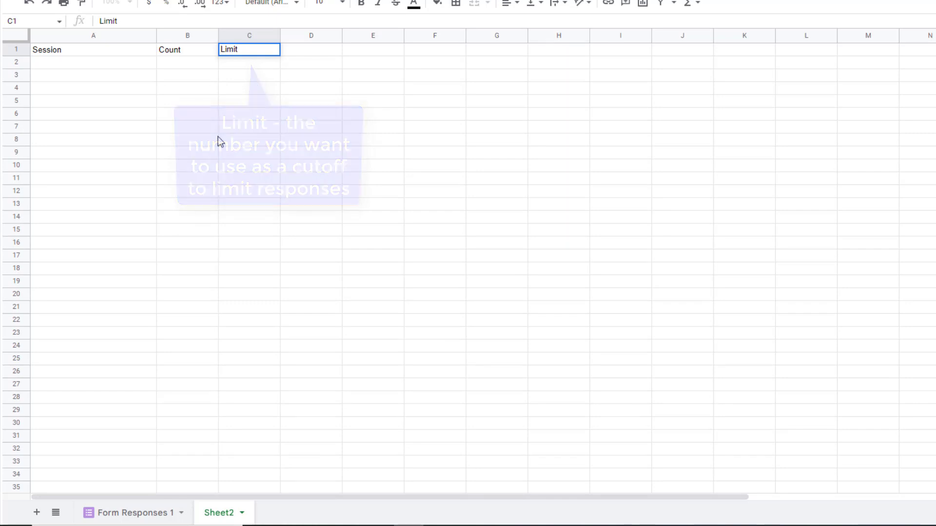
key(Tab)
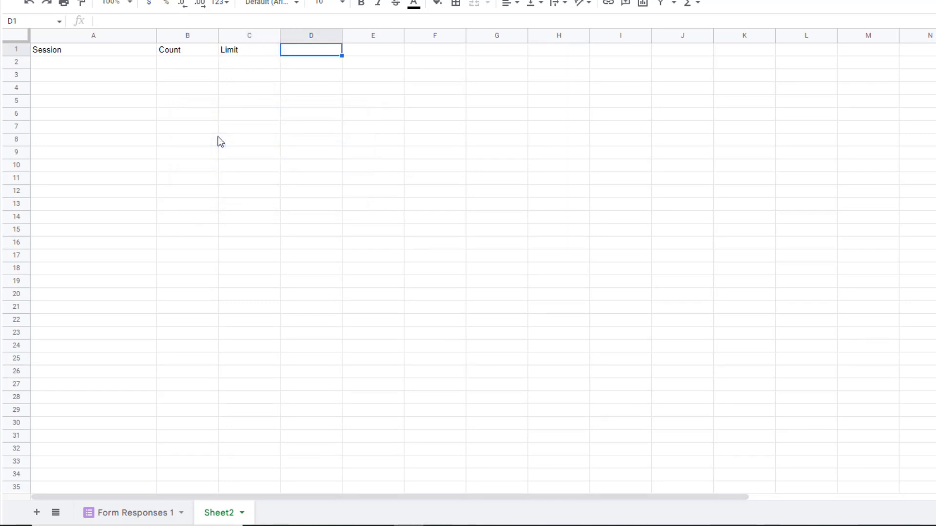
text(Filter)
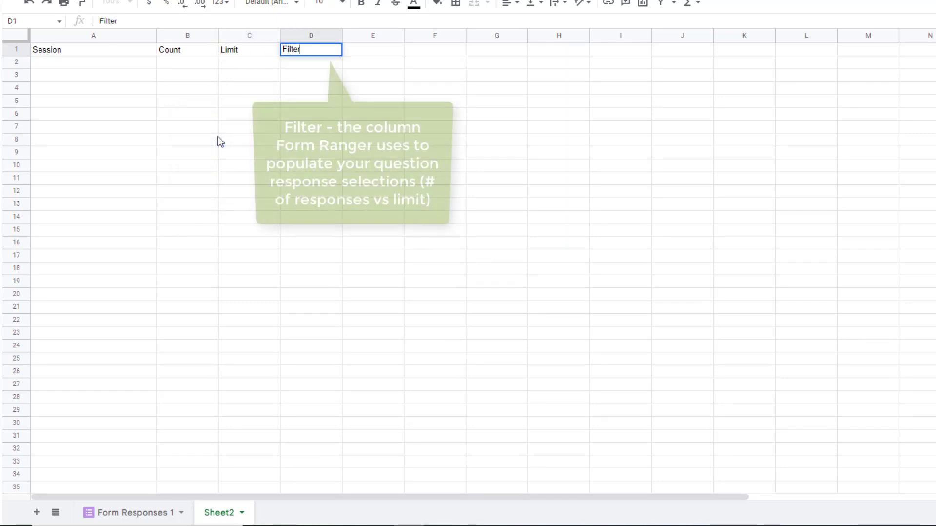
click(294, 66)
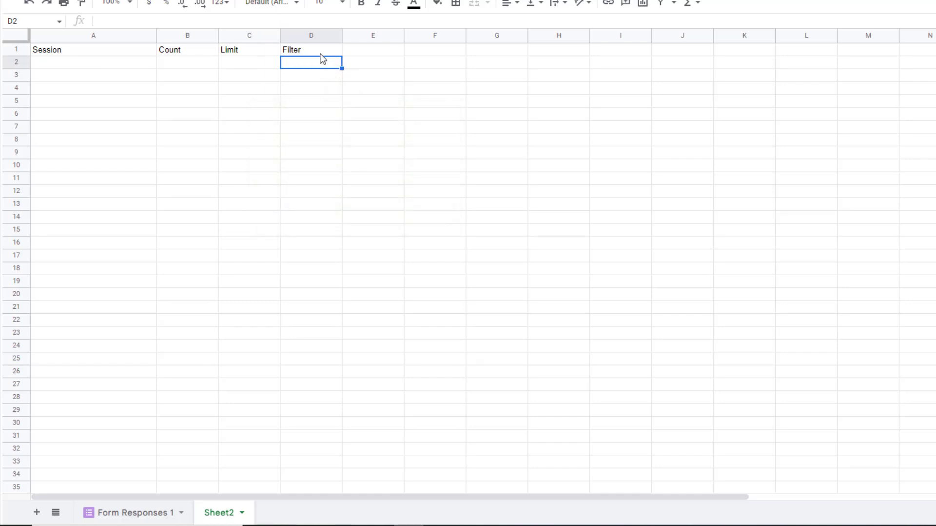
drag(342, 32, 470, 54)
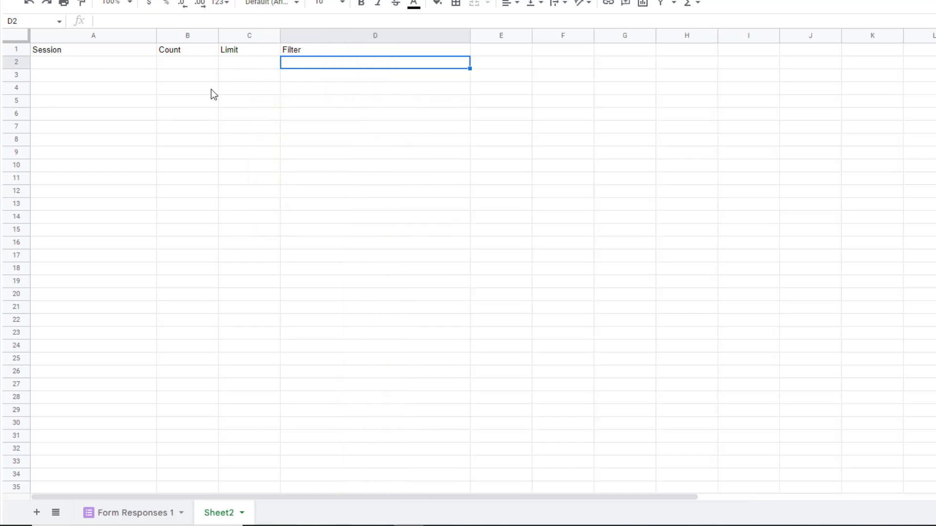
Enter Google Forms as the first session name in cell A2.
click(109, 69)
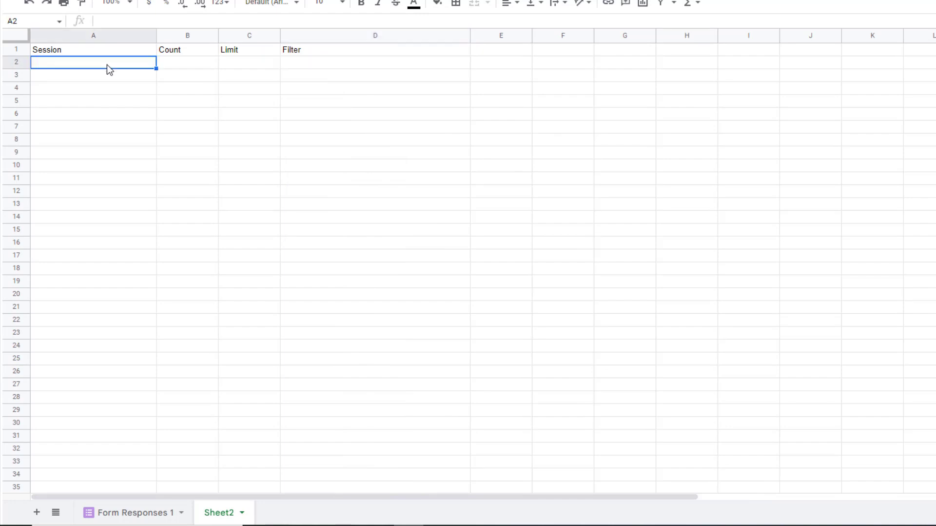
text(Goog)
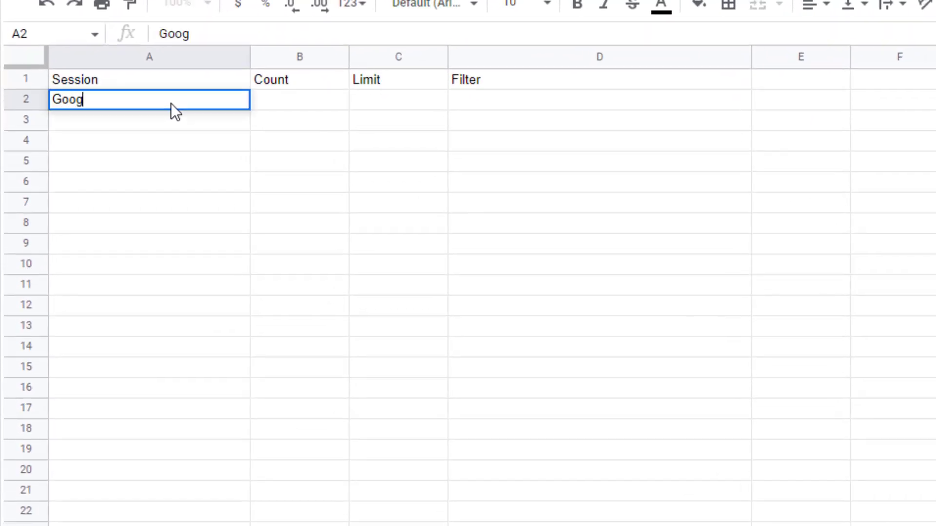
text(le Forms)
key(Tab)
key(Down)
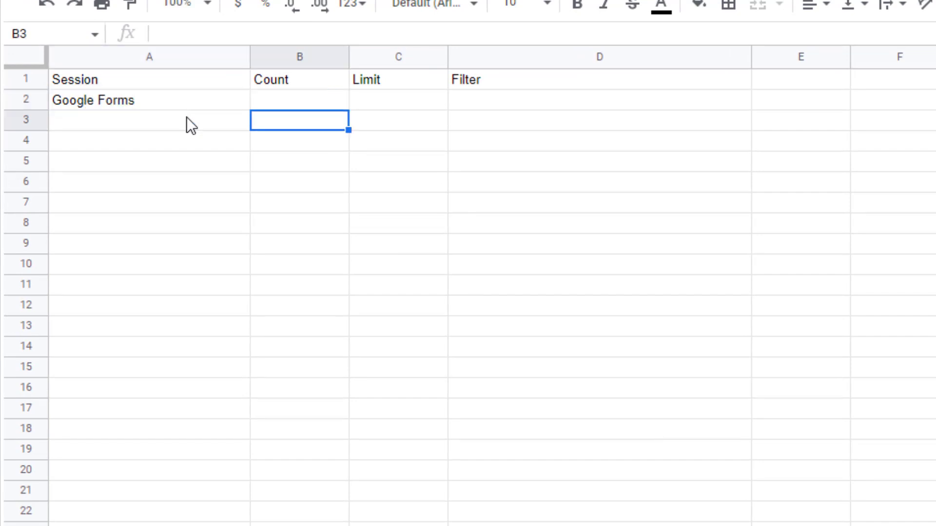
Set the limit for the Google Forms session to 30 in cell C2.
click(385, 99)
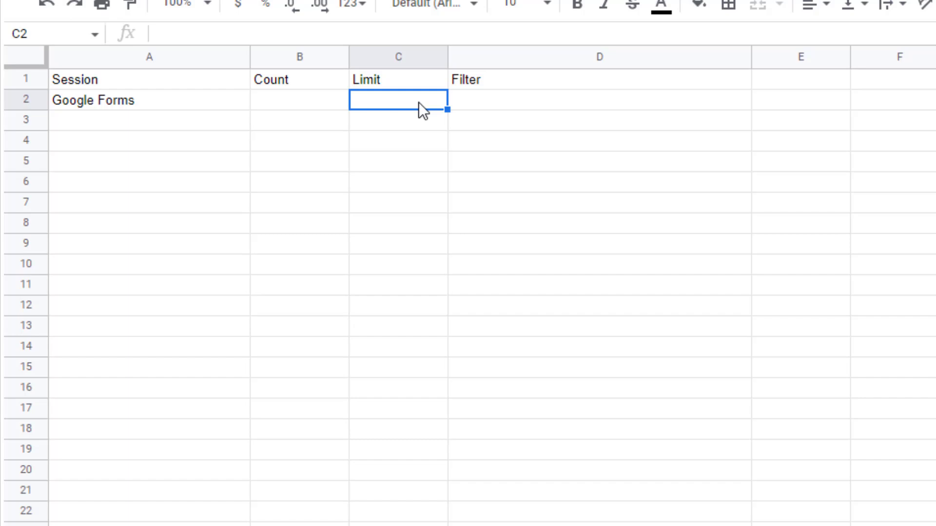
text(28)
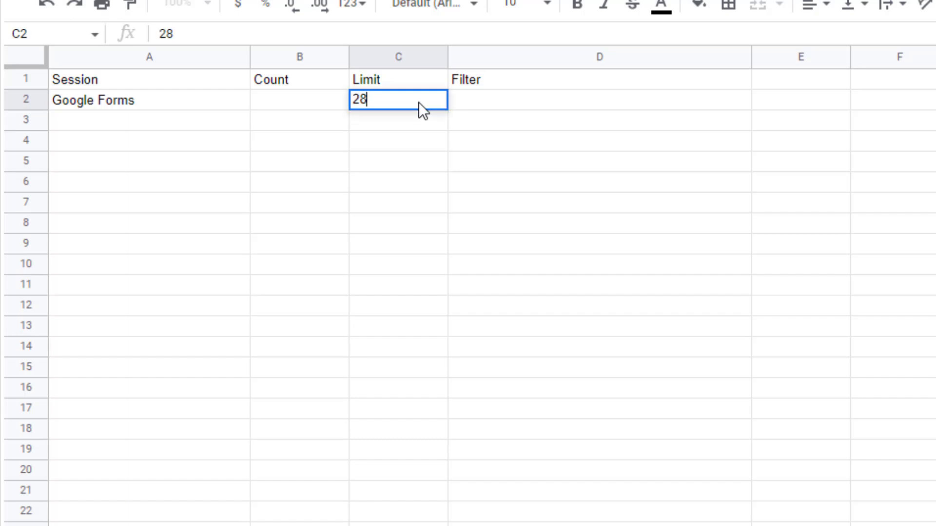
key(BackSpace)
key(BackSpace)
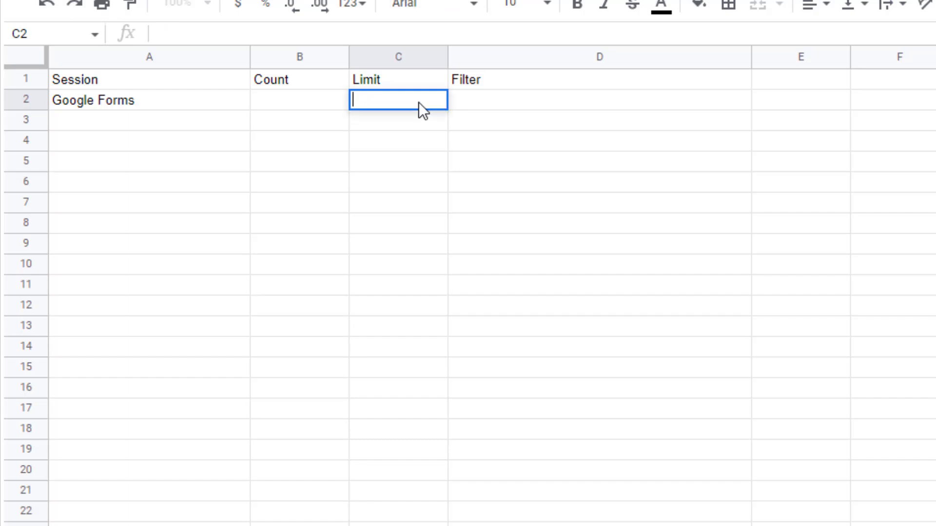
text(30)
click(502, 113)
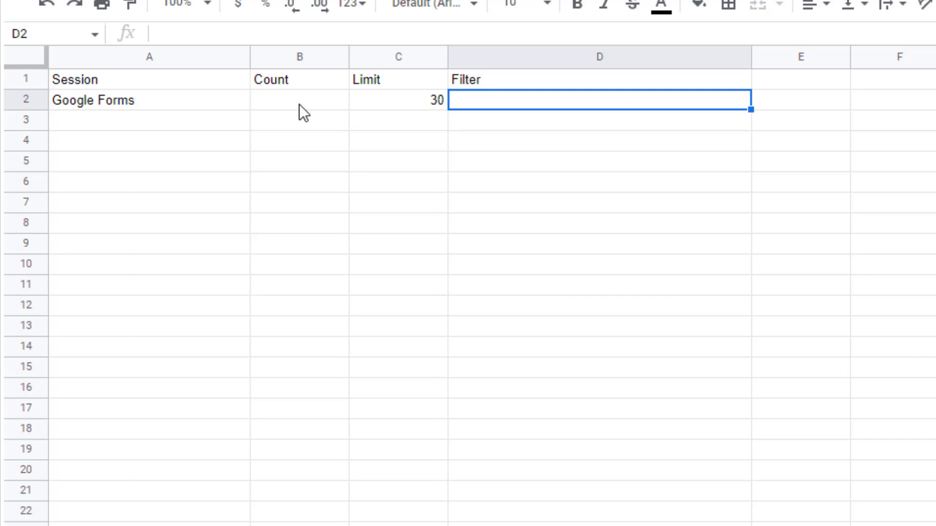
Check the Session 1 column on the Form Responses 1 sheet and rename Sheet2 as Session 1.
click(299, 104)
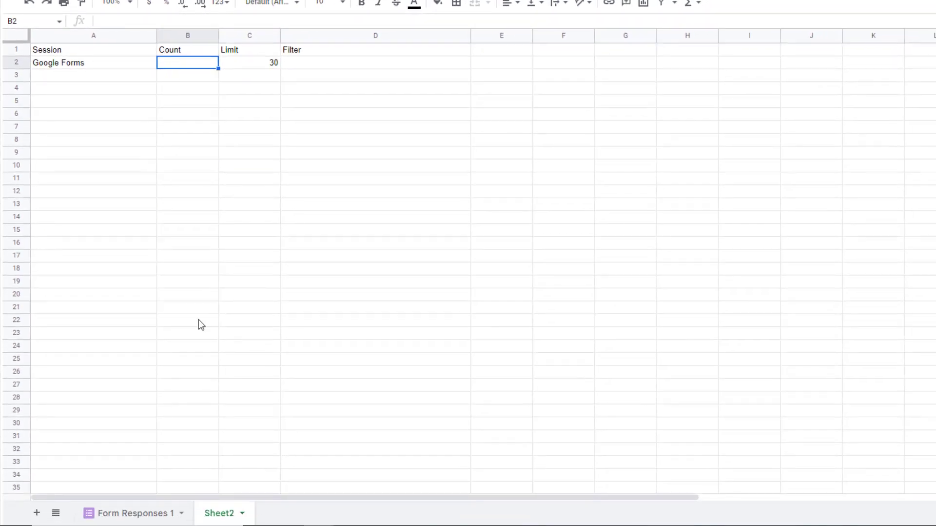
click(123, 512)
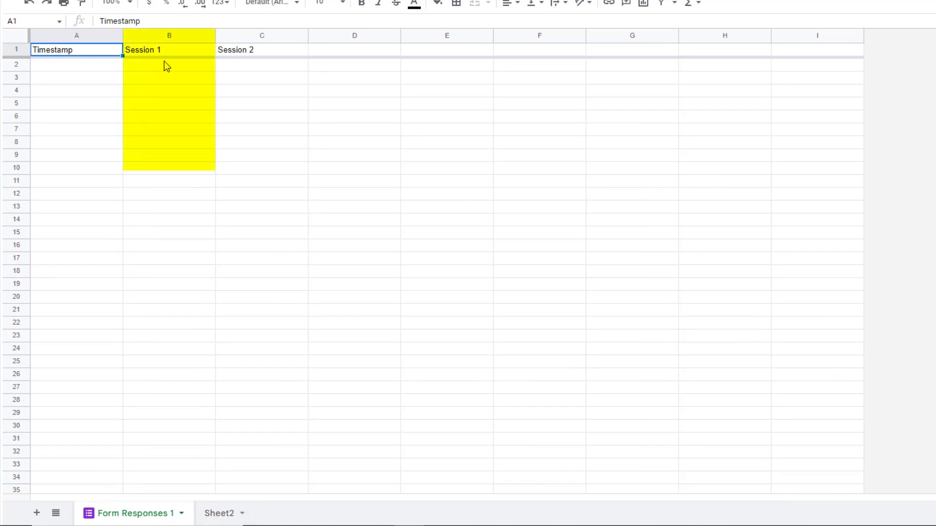
click(216, 512)
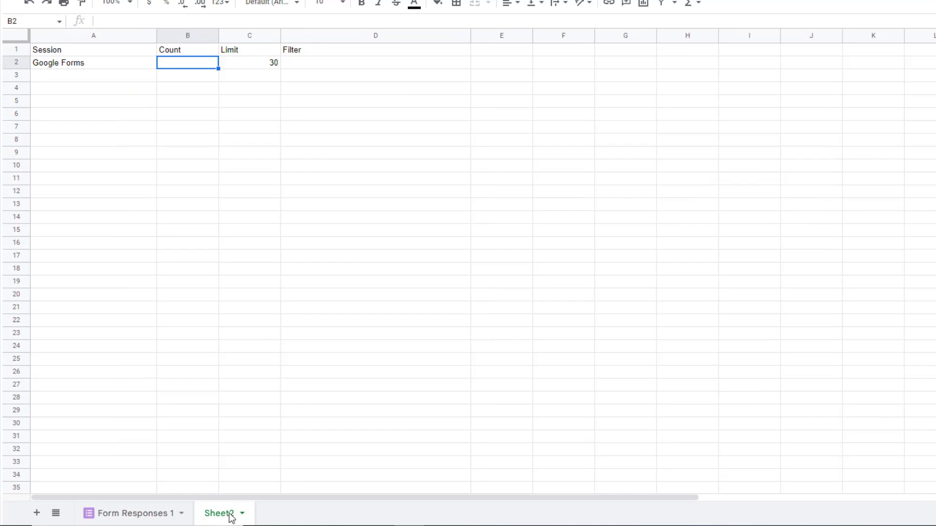
click(243, 516)
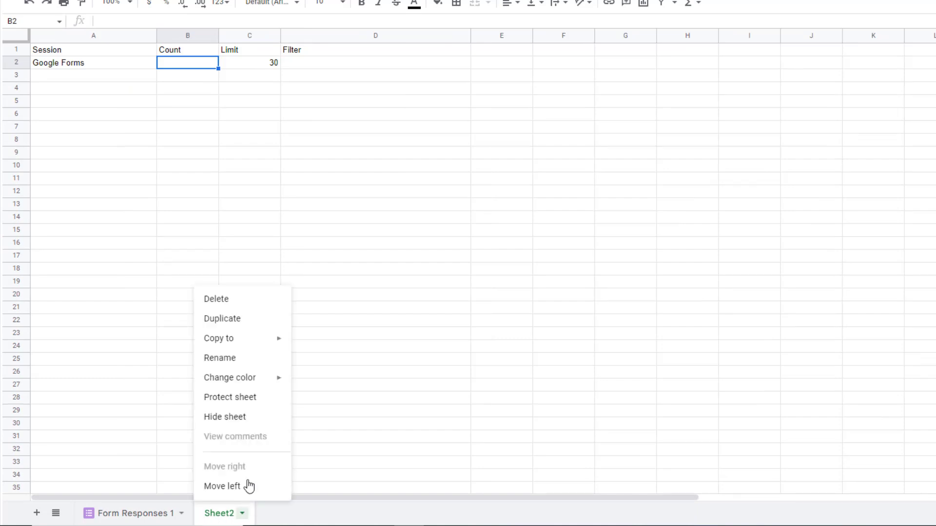
click(234, 359)
text(Session 1)
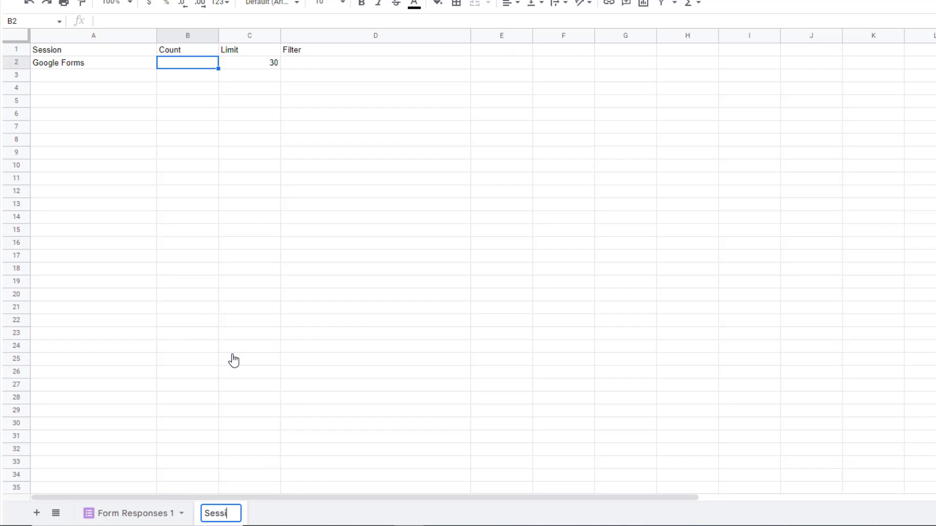
click(261, 397)
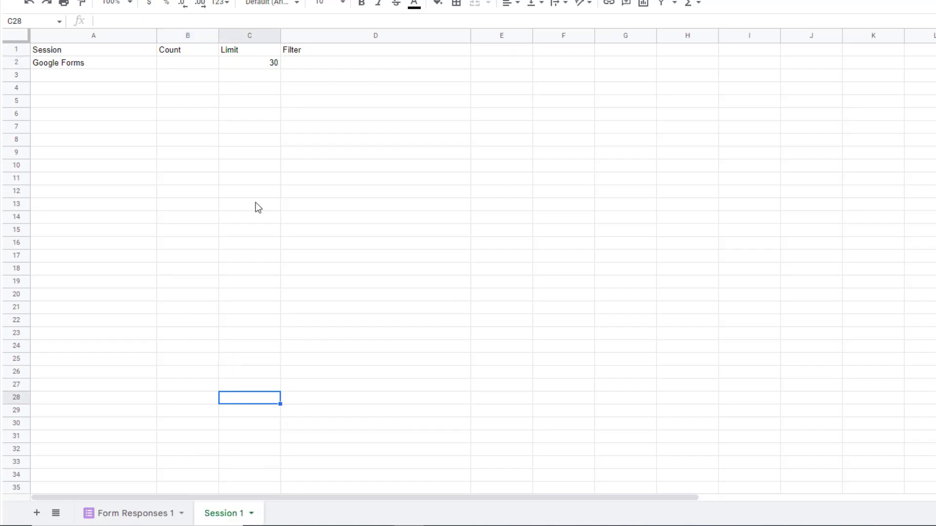
Begin a COUNTIF formula in cell B2 whose range refers to the 'Form Responses 1' sheet.
click(173, 65)
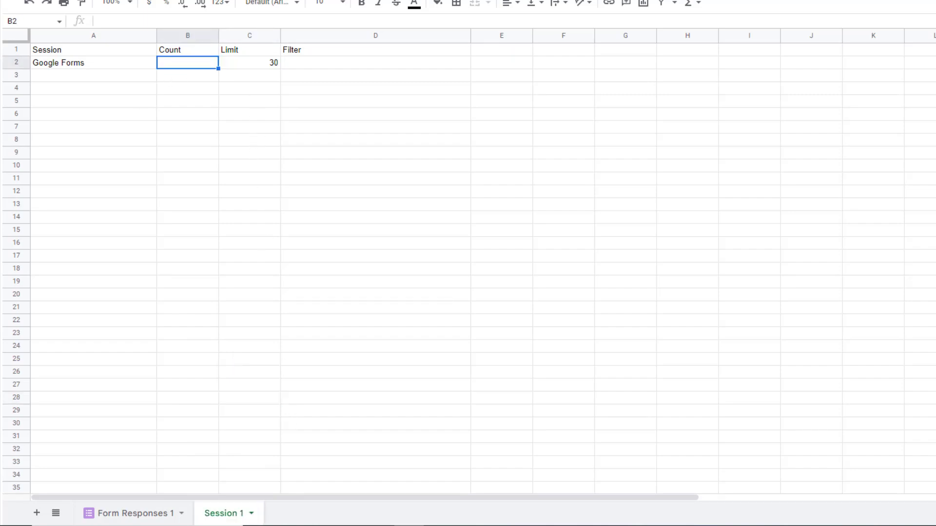
text(=coun ti)
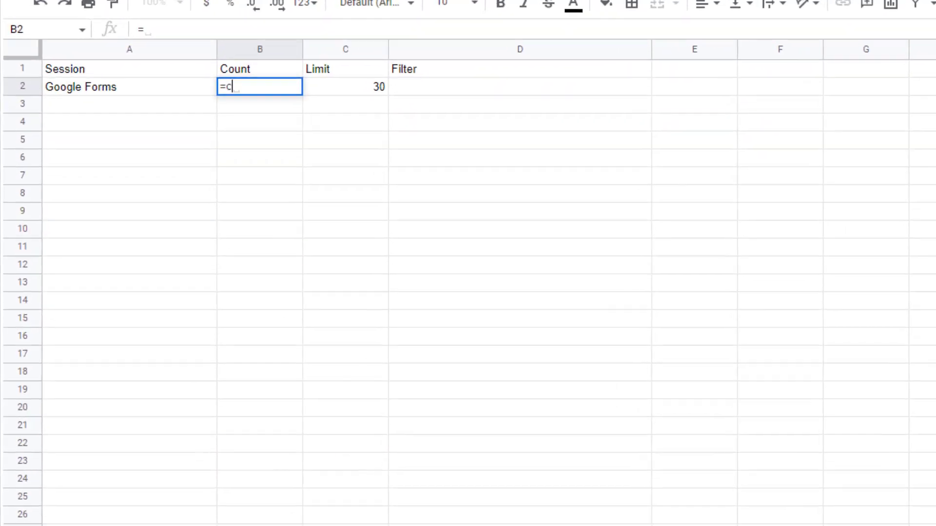
key(BackSpace)
key(BackSpace)
key(BackSpace)
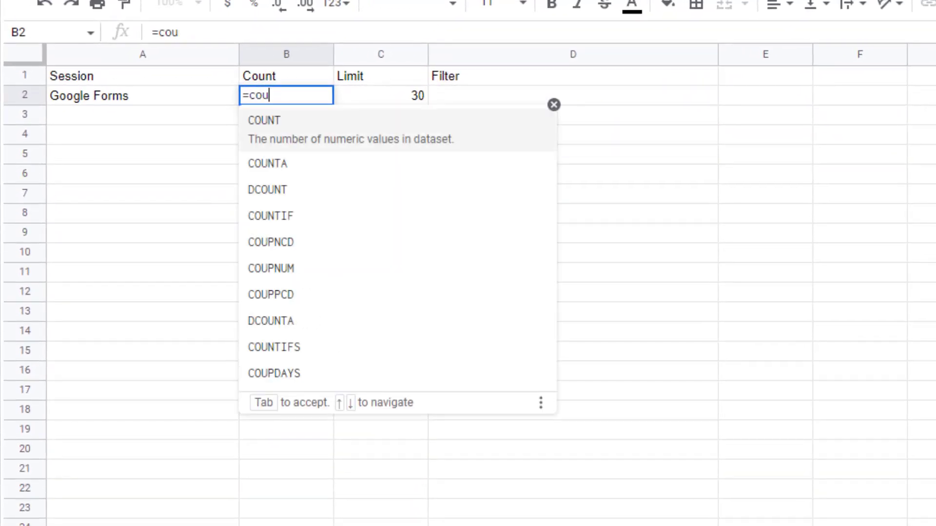
text(tif()
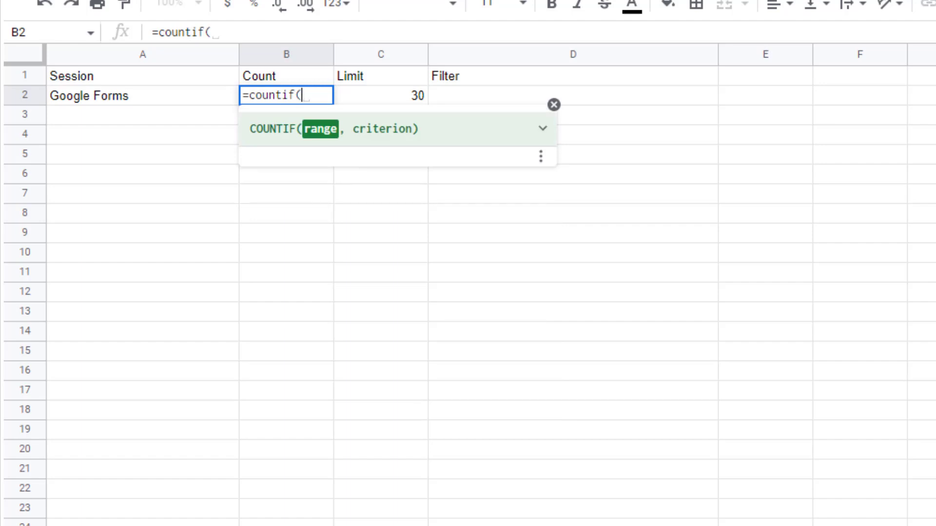
text(")
key(BackSpace)
text(')
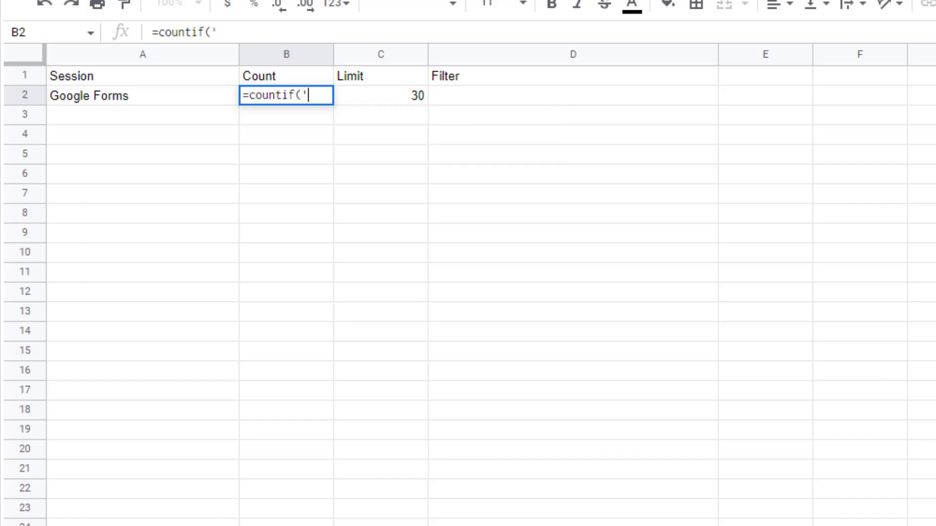
text(Form Re)
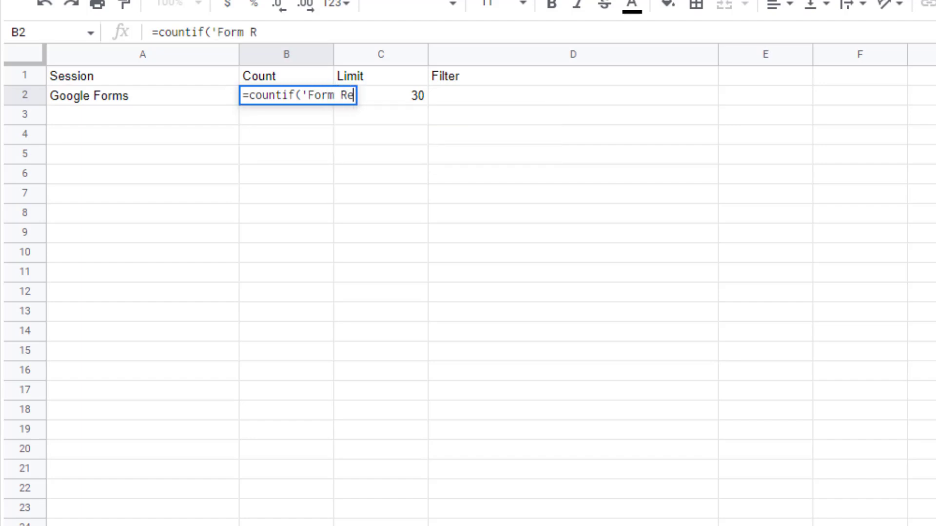
text(sponses 1)
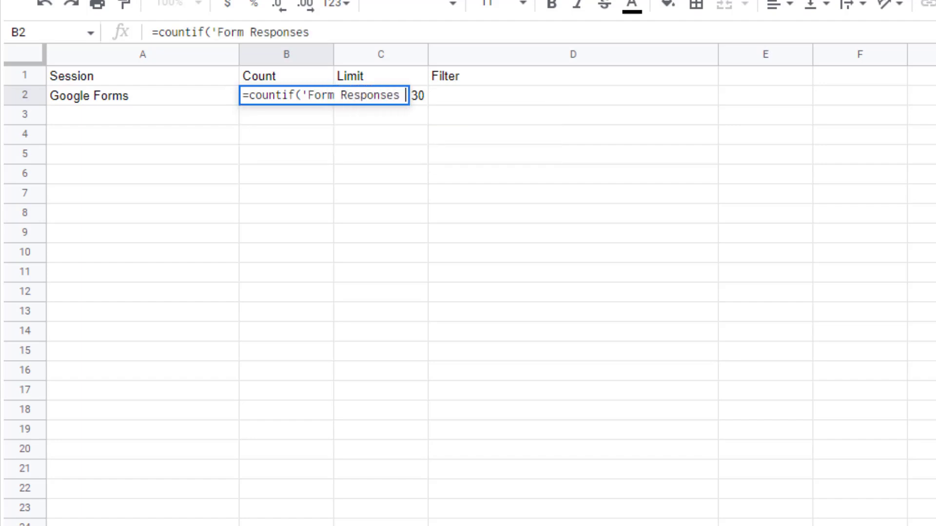
text(')
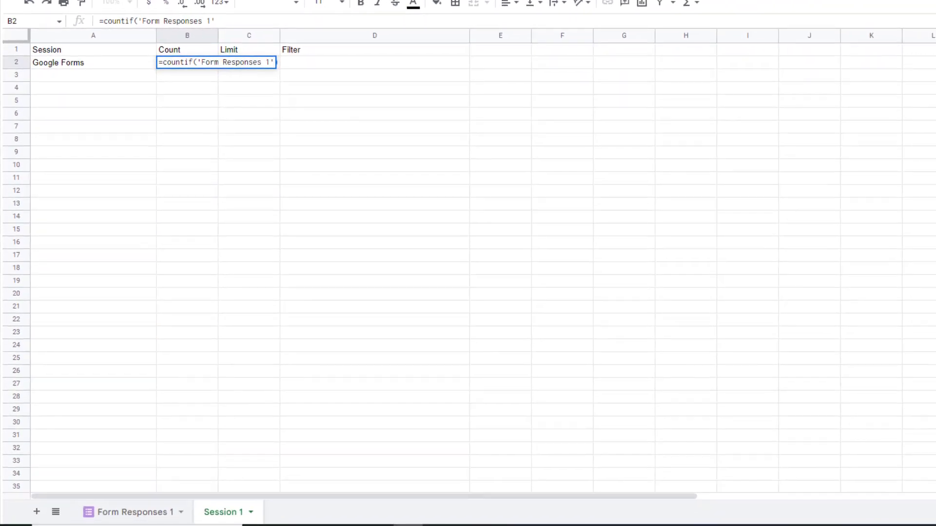
Complete the B2 formula as =countif('Form Responses 1'!B:B, A2), checking the Session 1 column on the Form Responses 1 sheet.
click(141, 512)
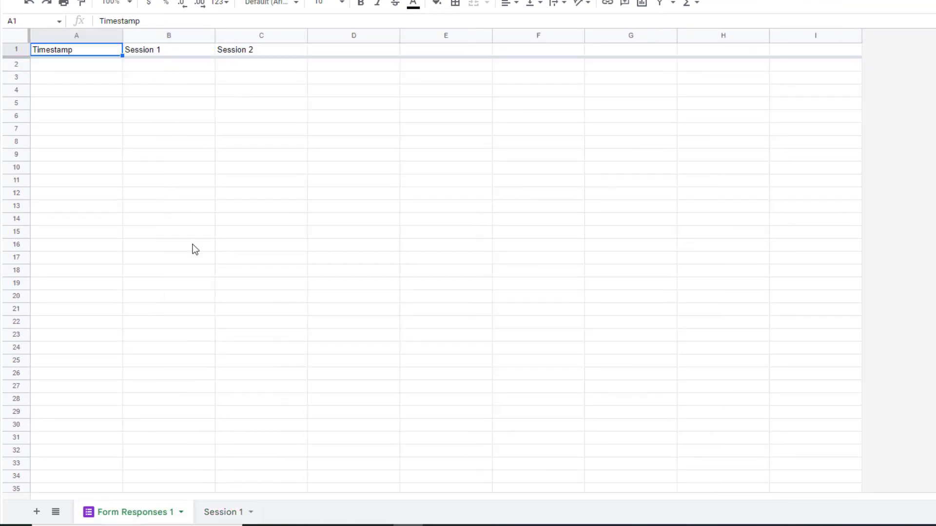
click(228, 512)
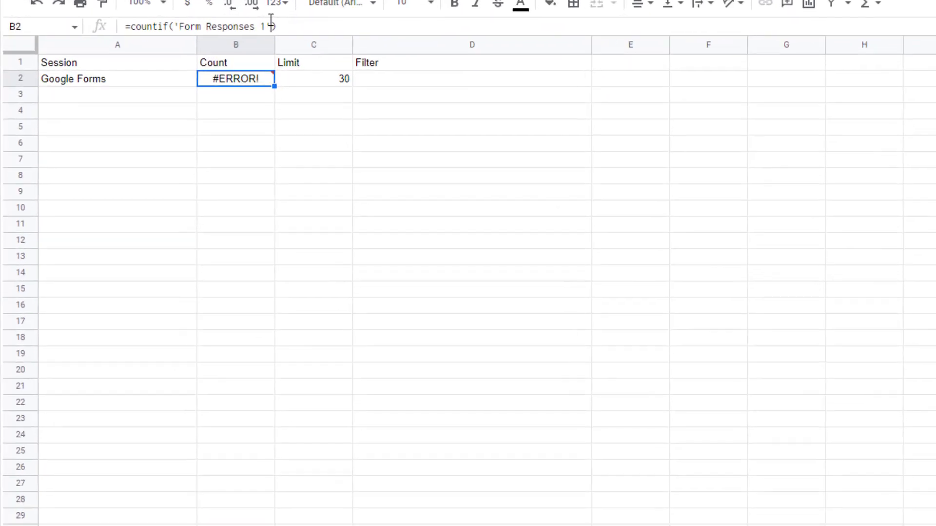
click(217, 20)
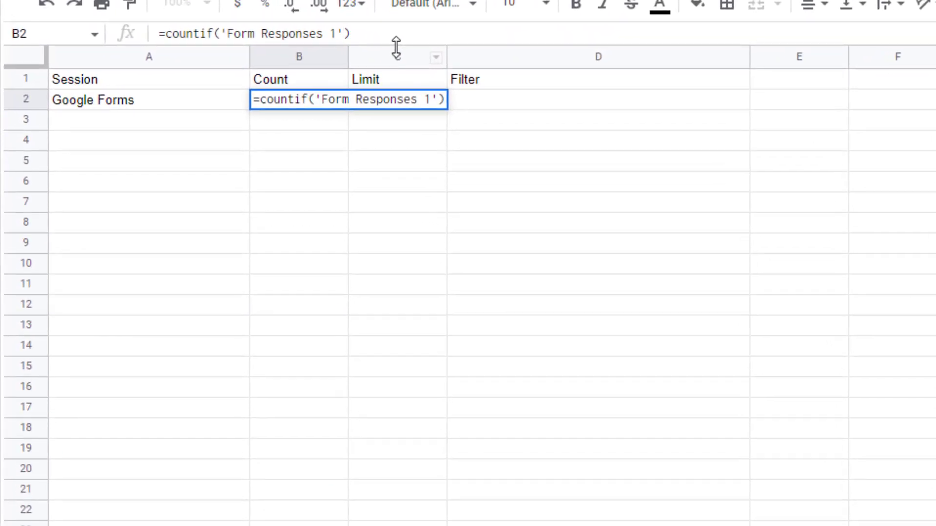
text(!B:B)
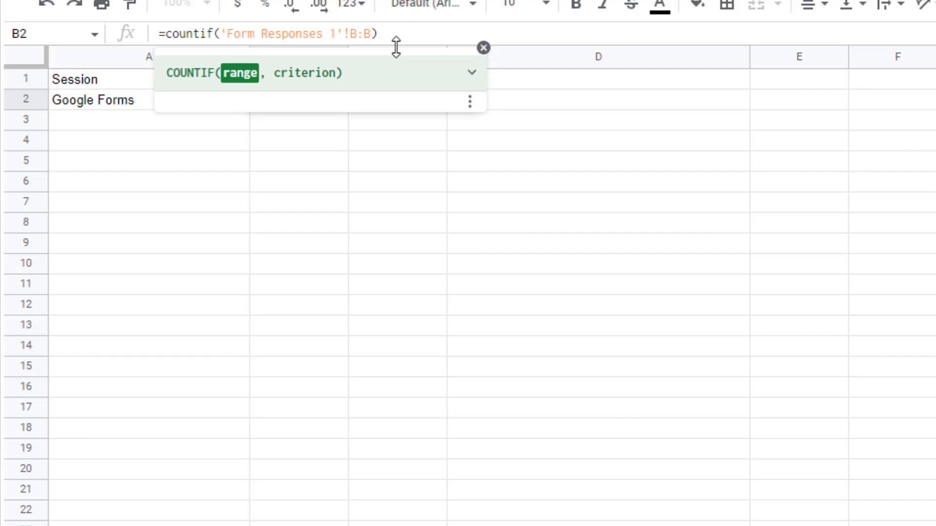
text(,)
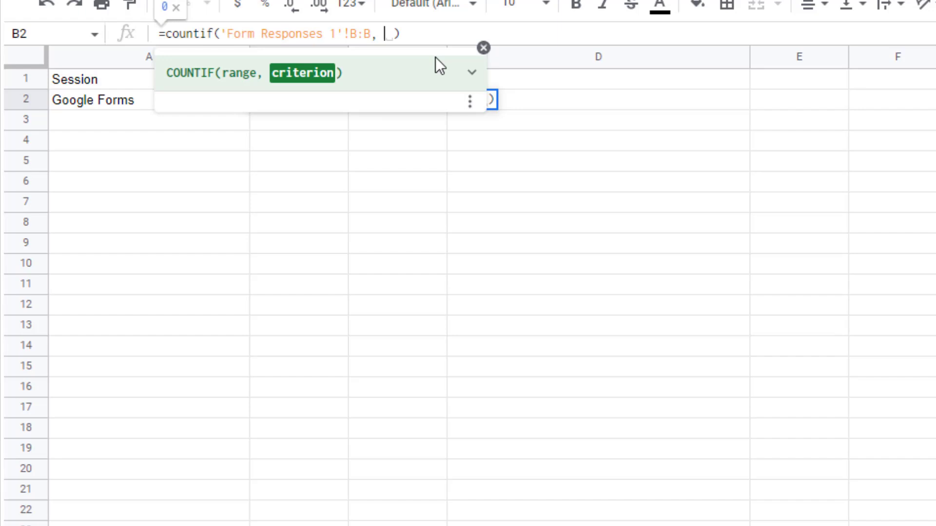
text(A2)
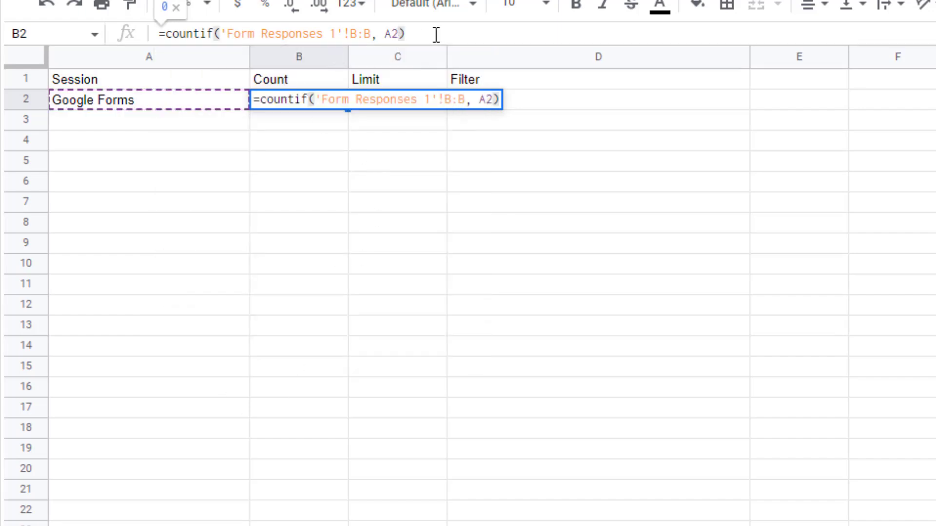
key(Return)
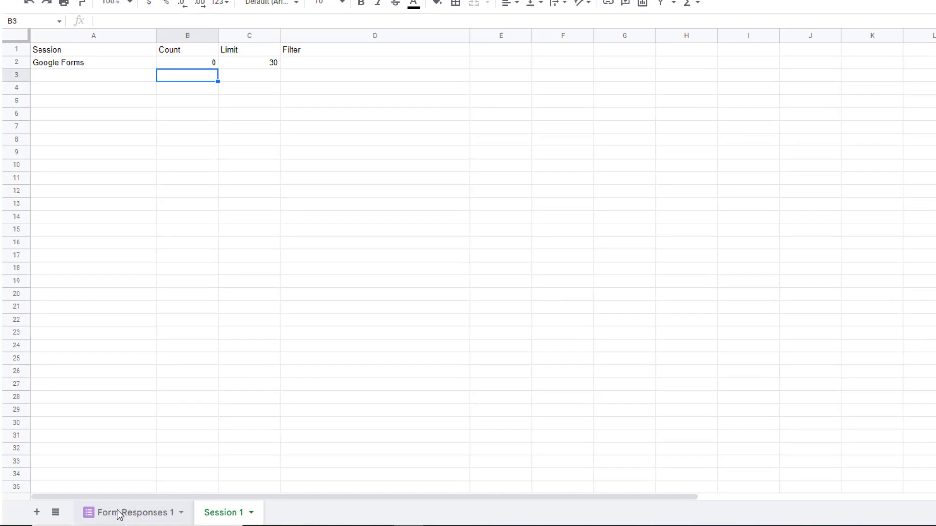
click(118, 512)
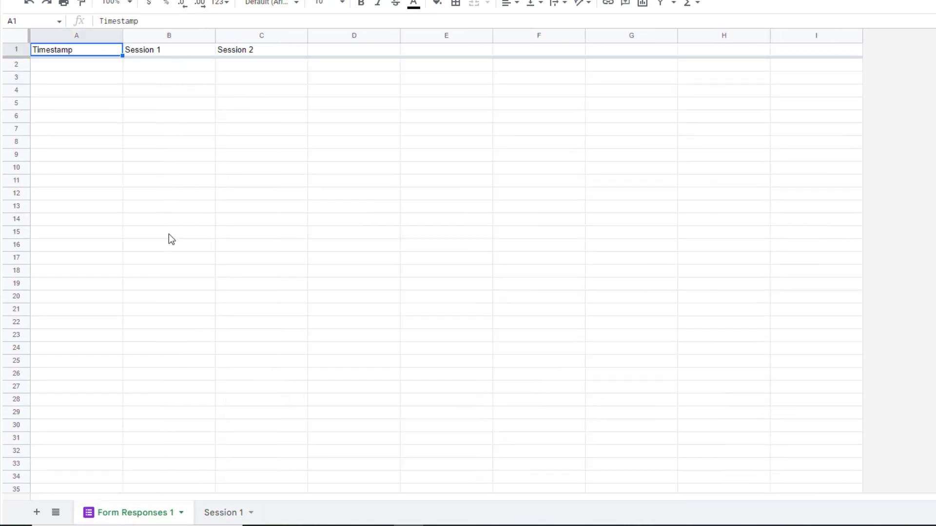
click(211, 513)
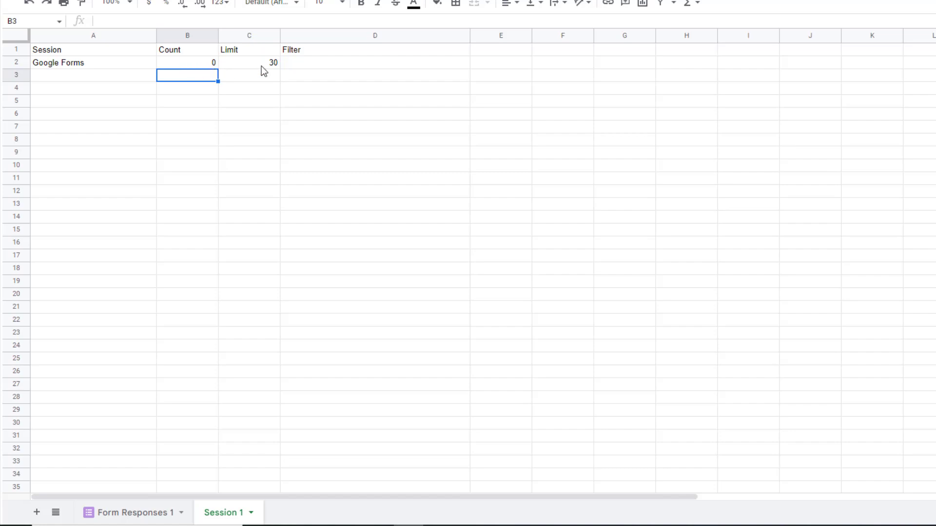
Enter the formula =filter(A2,B2<C2) in cell D2 under the Filter heading.
click(298, 67)
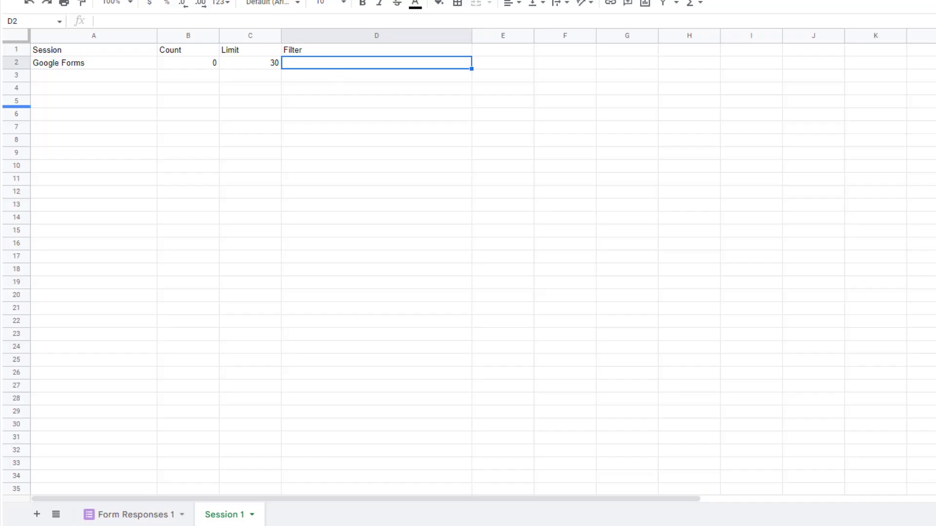
double_click(345, 69)
text(=)
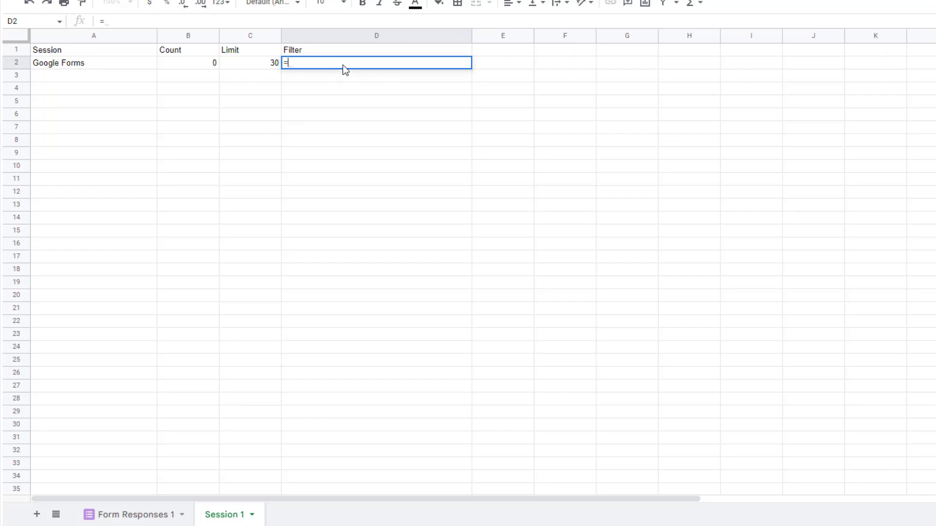
text(filter)
click(178, 21)
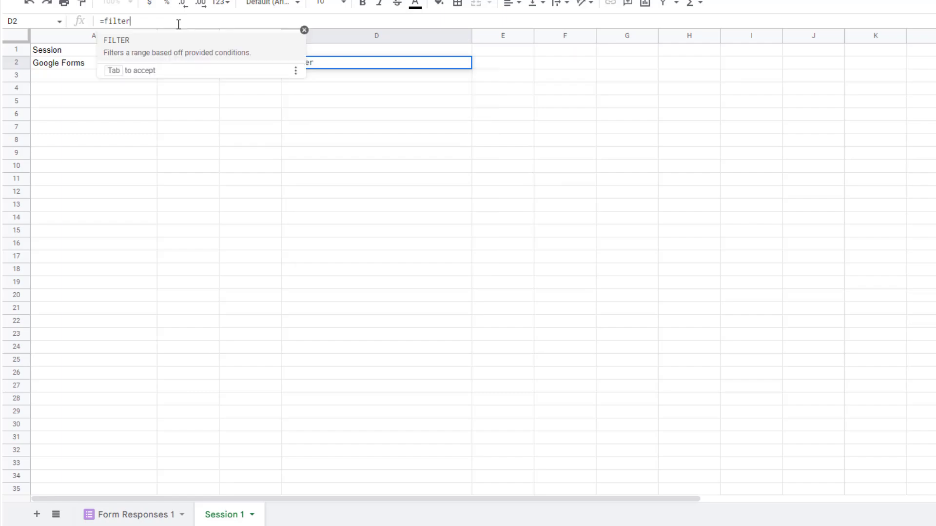
text(()
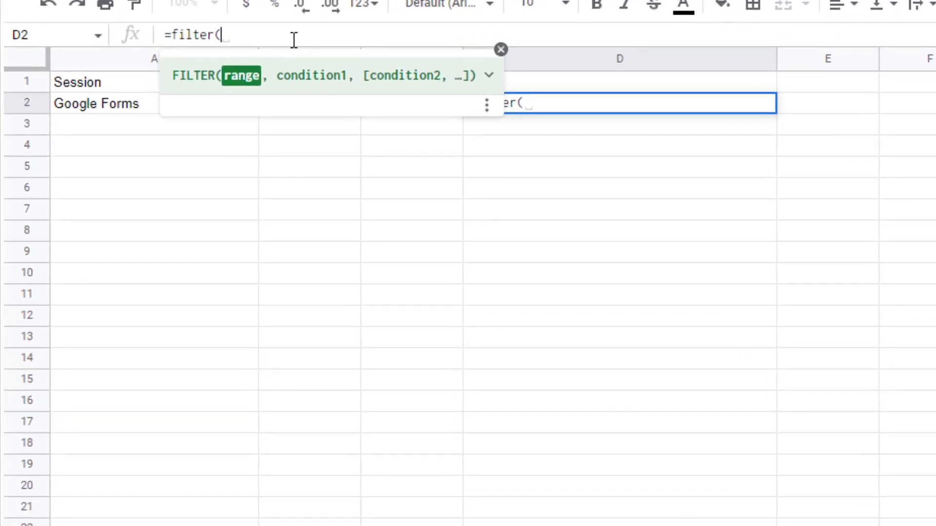
text(A2,)
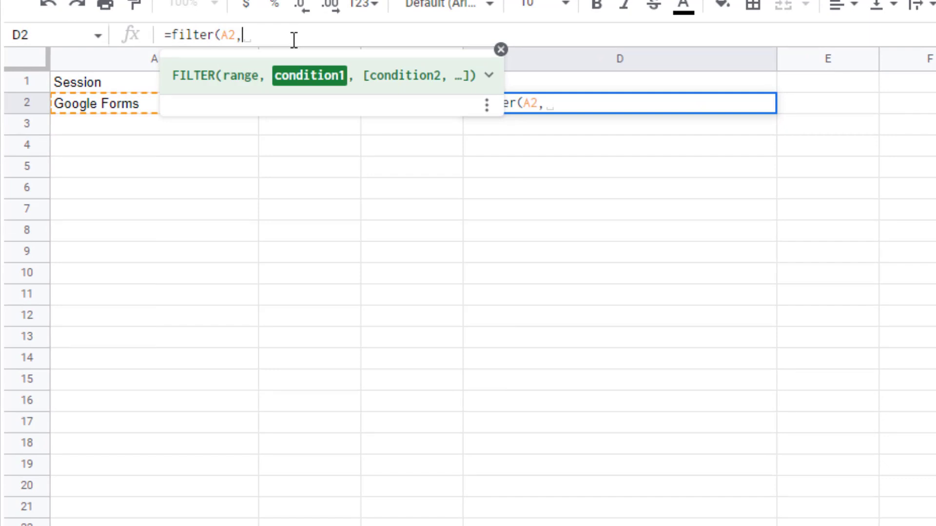
text(B2<)
key(BackSpace)
text(C2))
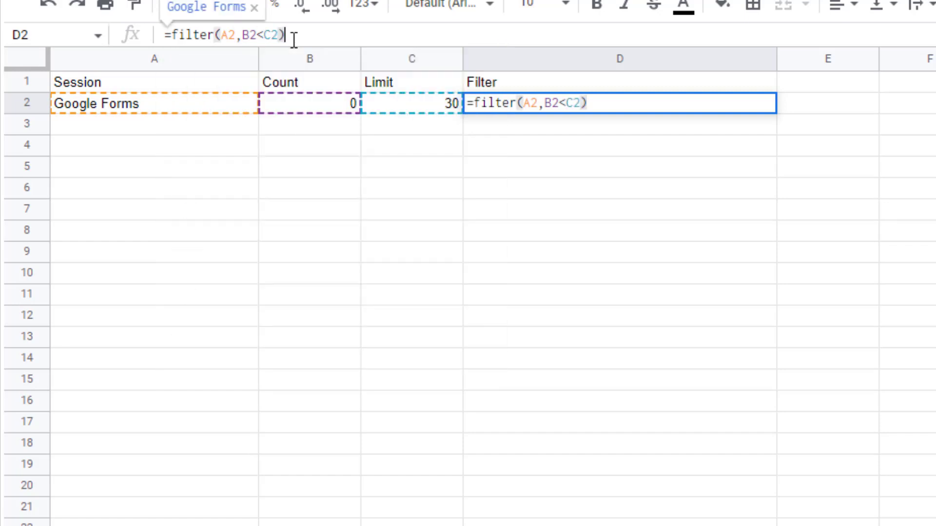
key(Return)
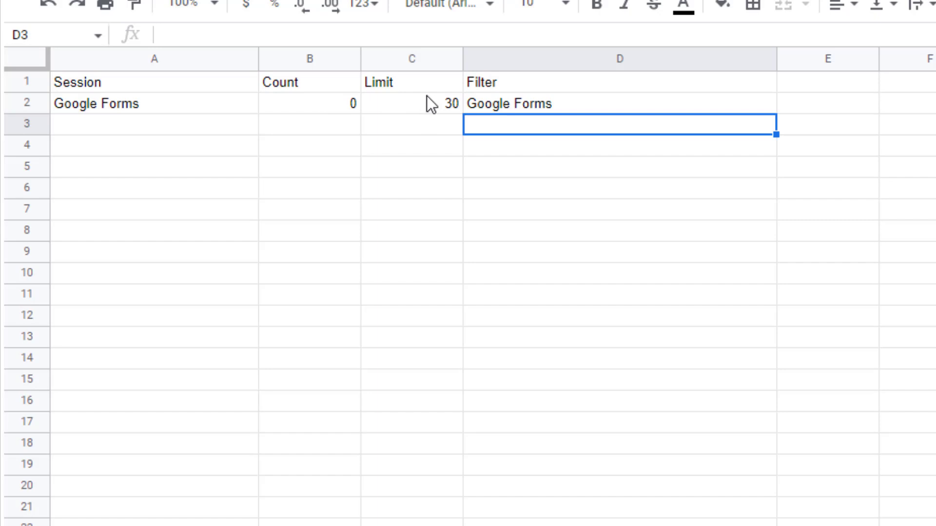
click(506, 108)
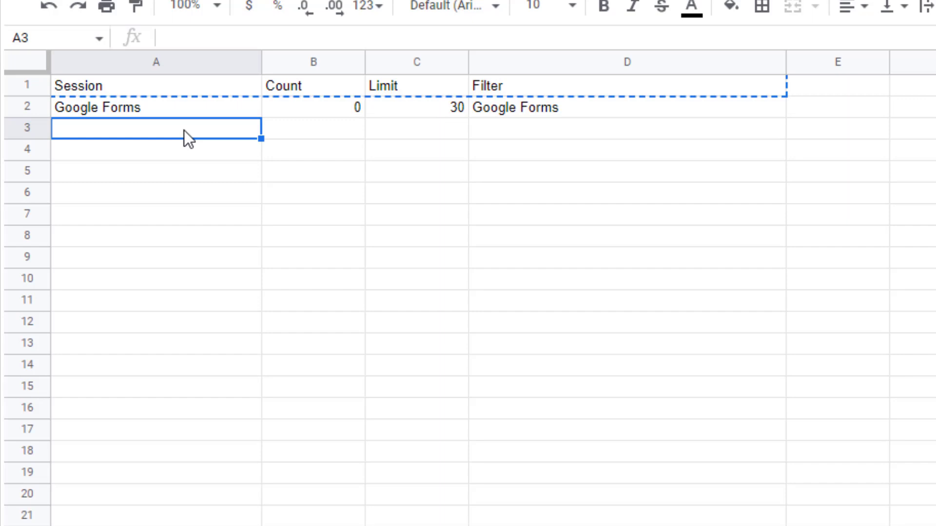
Add the session names Youtube, Sheets and Slides in cells A3 to A5.
text(Youtube)
key(Return)
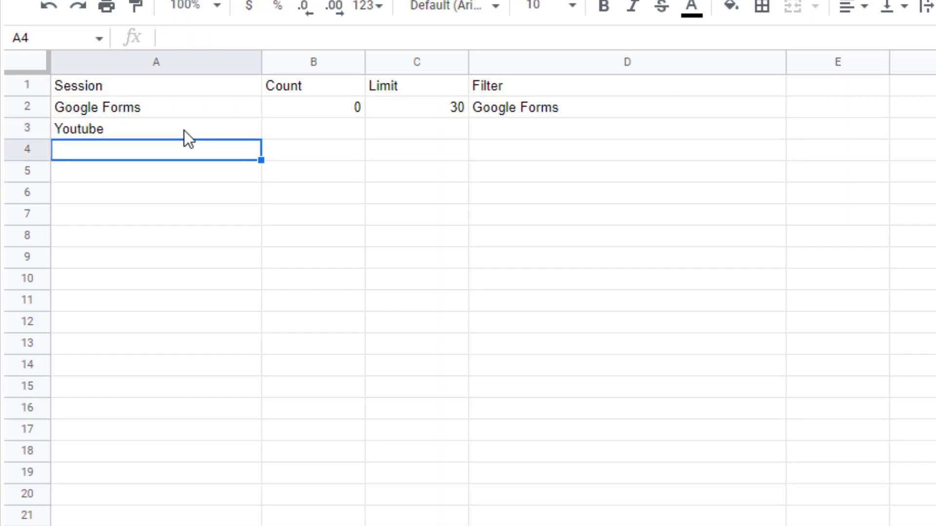
text(Sheets)
key(Return)
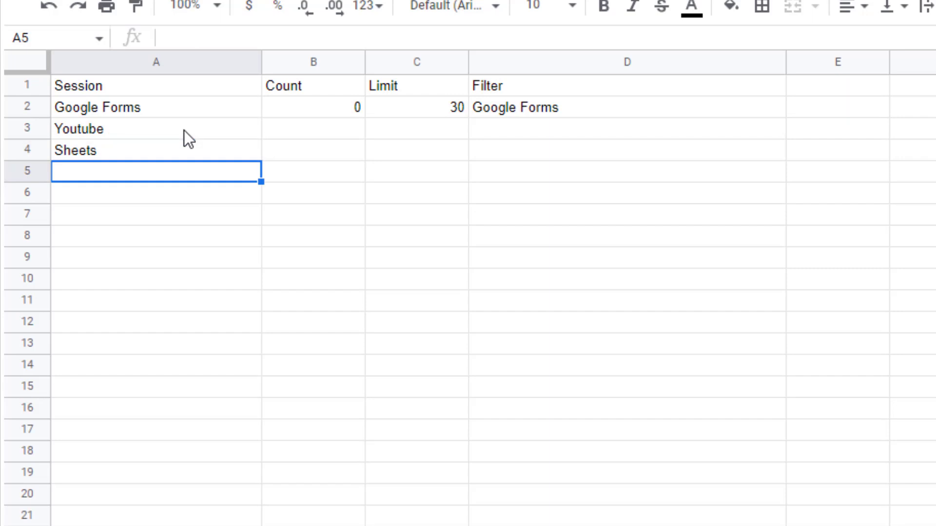
text(Slides)
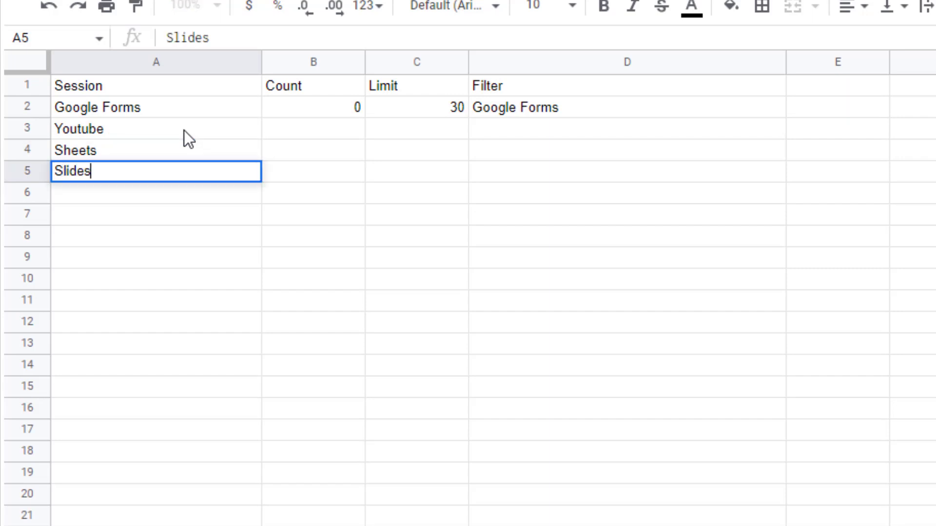
key(Return)
Fill the count formula from B2 down to B5 and check the cell references in the copies.
click(344, 113)
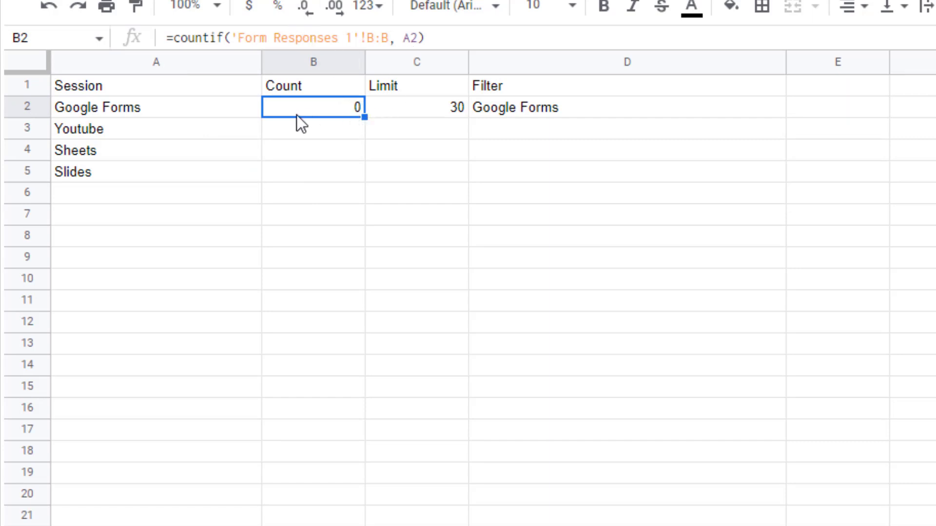
drag(364, 118, 368, 176)
click(431, 241)
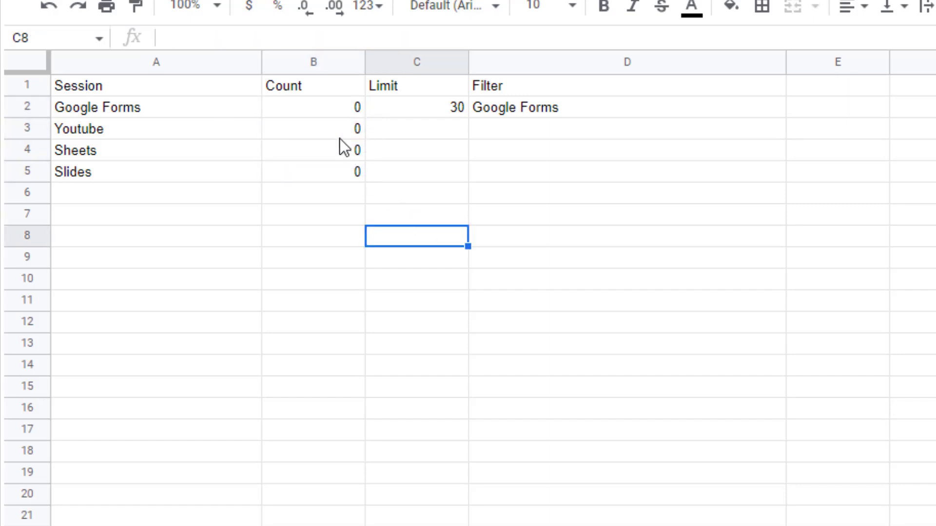
click(332, 113)
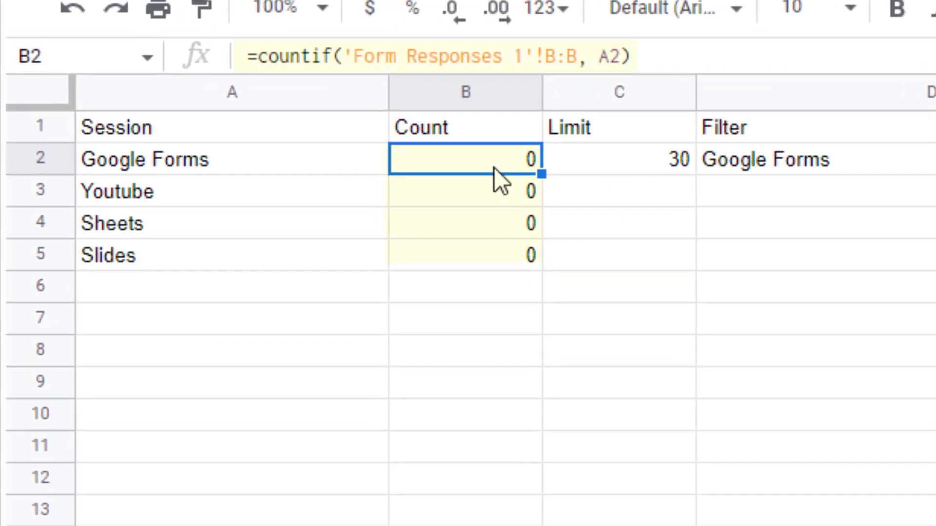
key(Down)
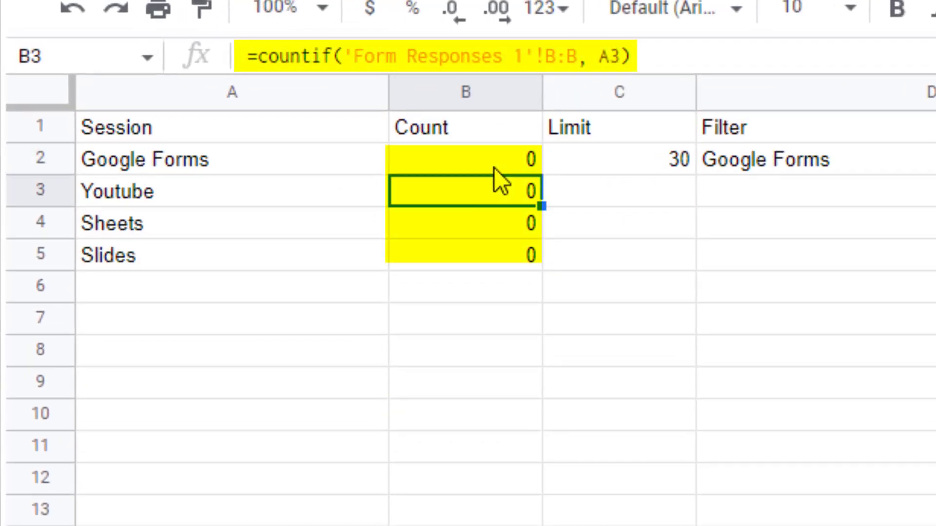
key(Down)
key(Down)
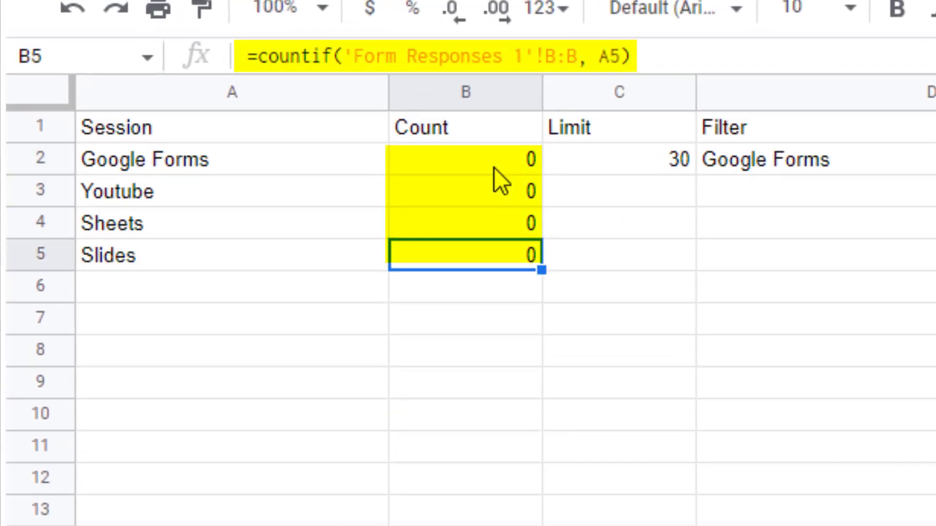
Copy the limit of 30 from C2 to the Youtube session in cell C3.
click(621, 165)
click(663, 191)
click(663, 171)
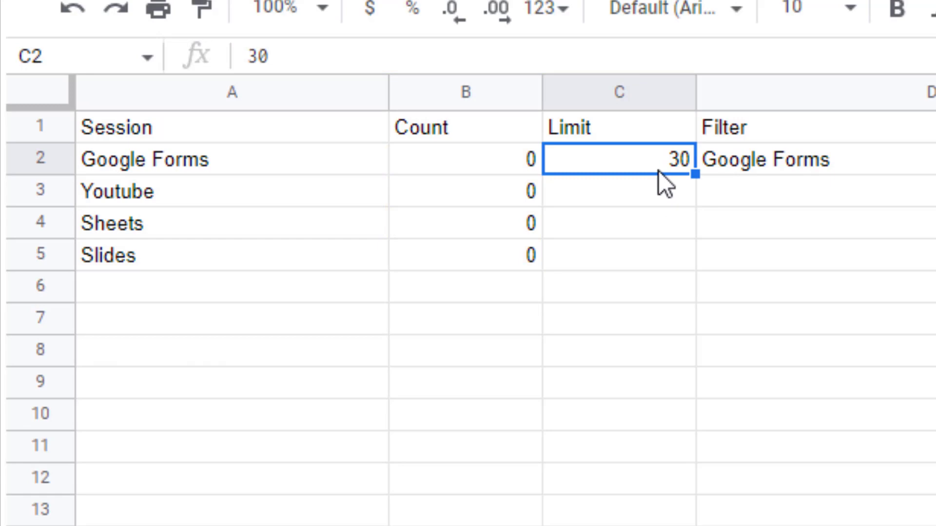
key(ctrl+c)
click(669, 192)
key(ctrl+v)
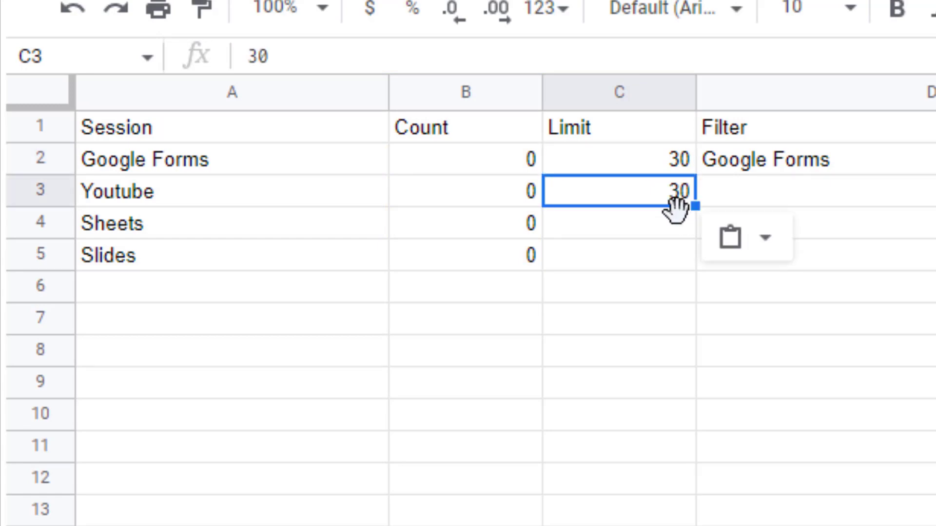
Paste the limit of 30 into cells C4 and C5 for the Sheets and Slides sessions.
click(678, 230)
key(ctrl+v)
click(672, 253)
key(ctrl+v)
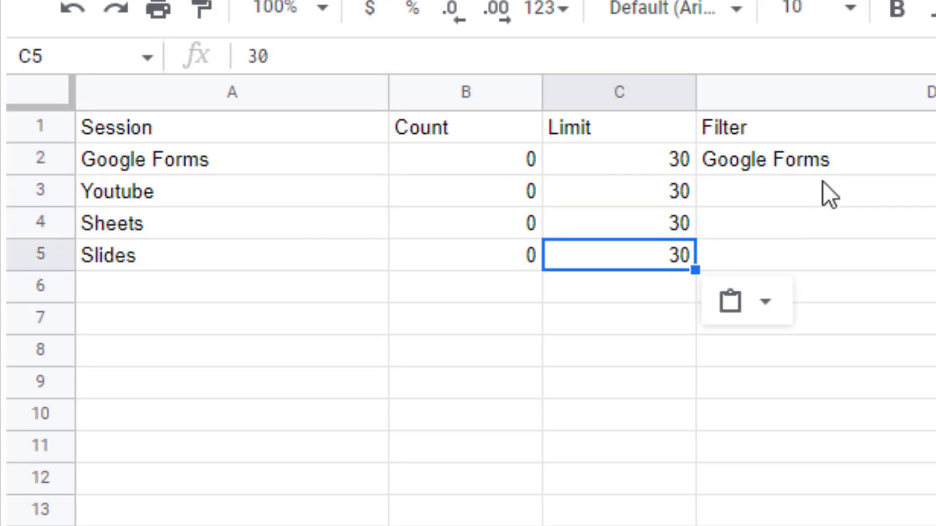
Fill the filter formula from D2 down to D5 so it covers all four sessions.
click(819, 161)
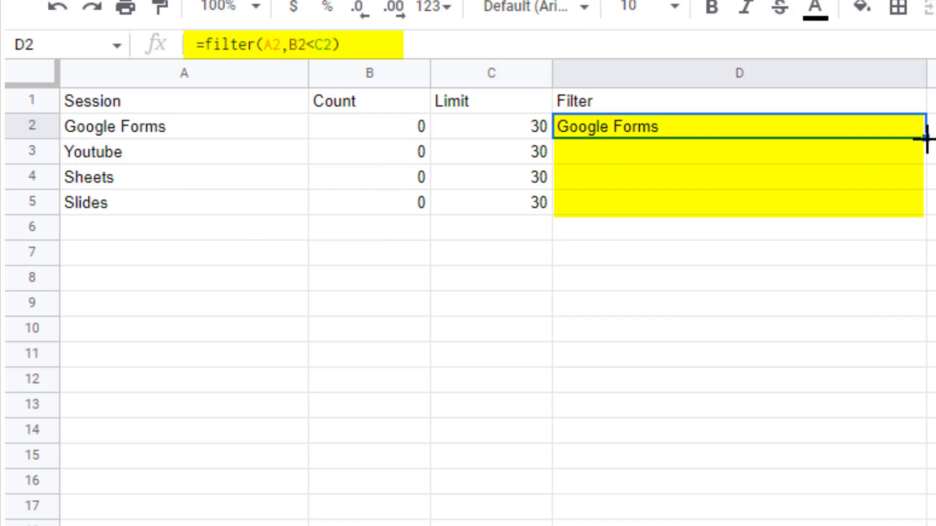
drag(926, 138, 928, 210)
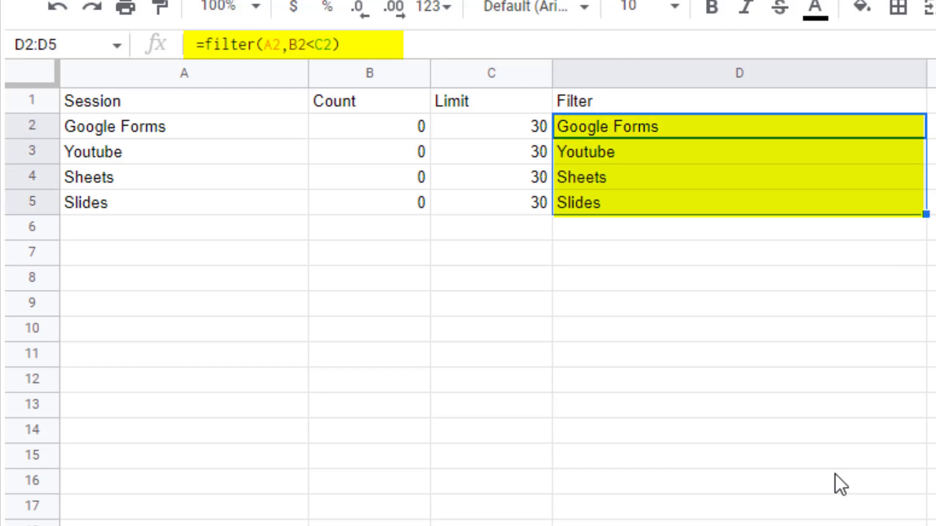
click(727, 321)
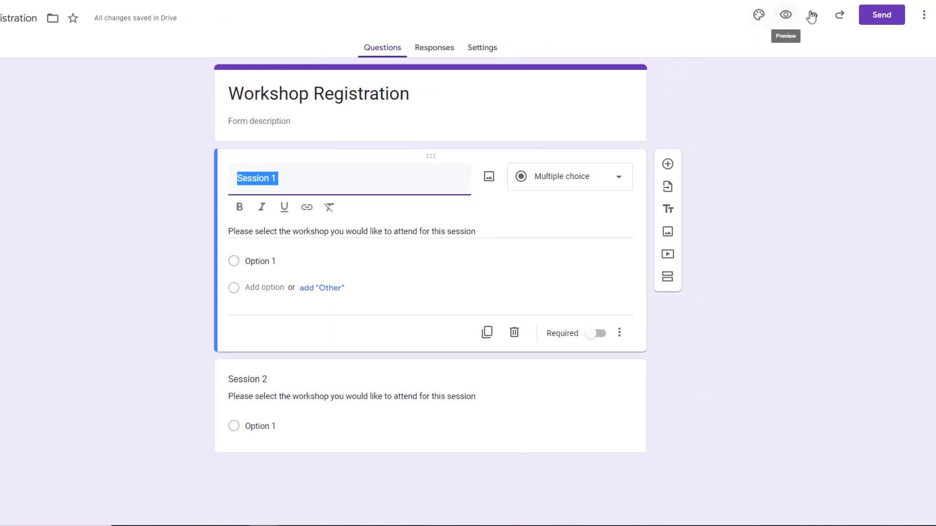
Switch to the Workshop Registration form, search the add-ons for Form Ranger and open its listing.
click(924, 15)
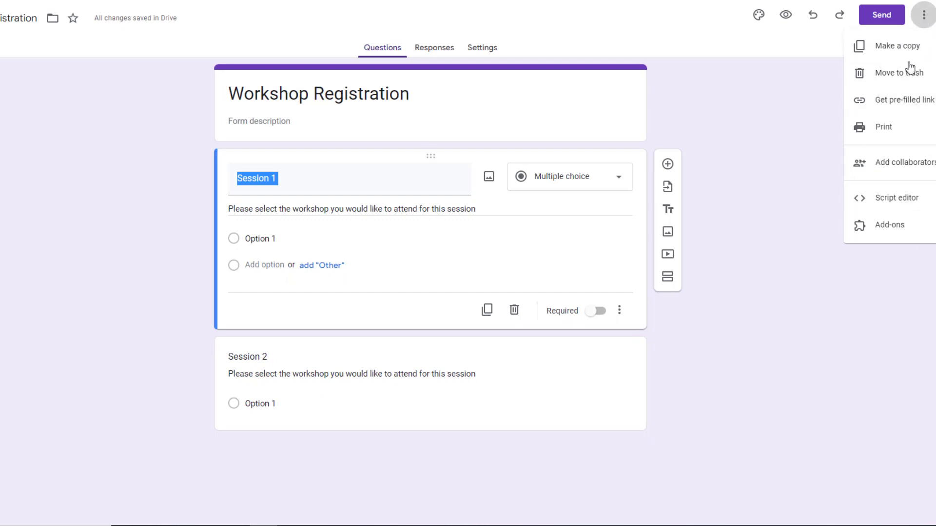
click(894, 237)
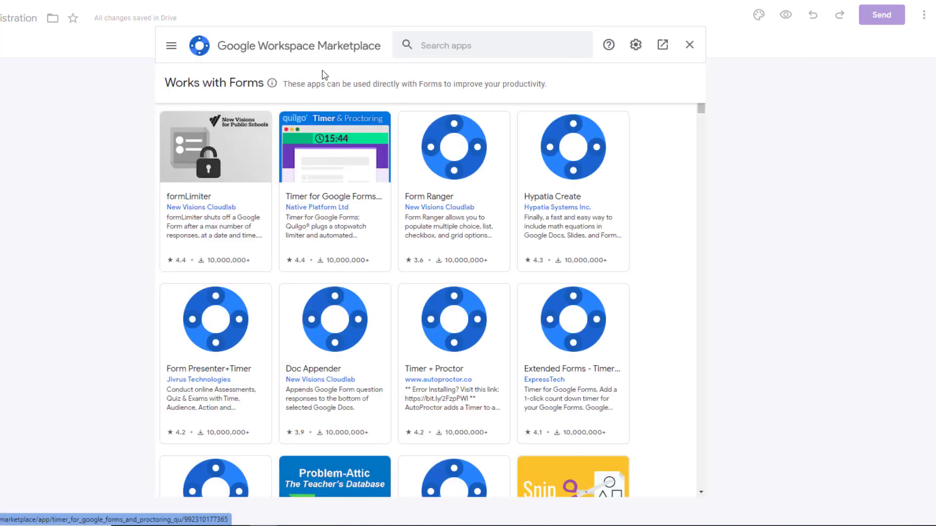
click(449, 44)
text(Form Ranger)
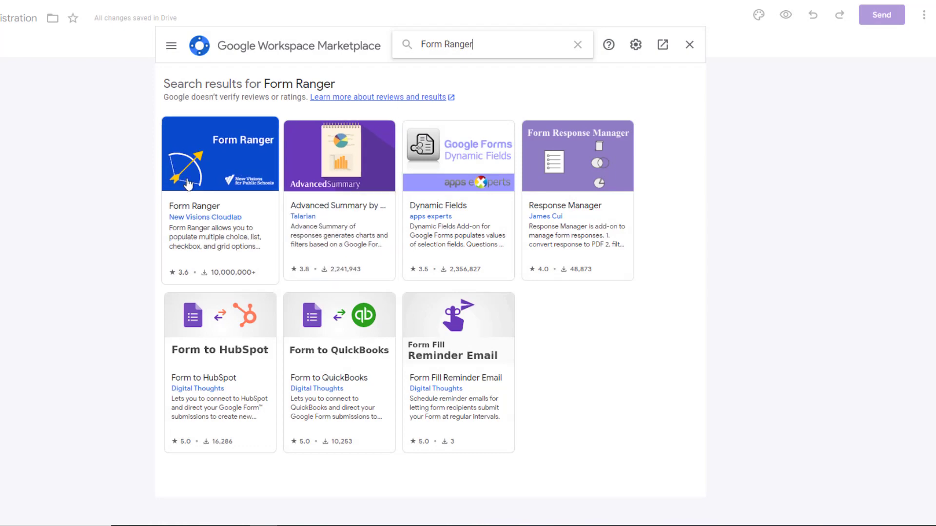
click(208, 175)
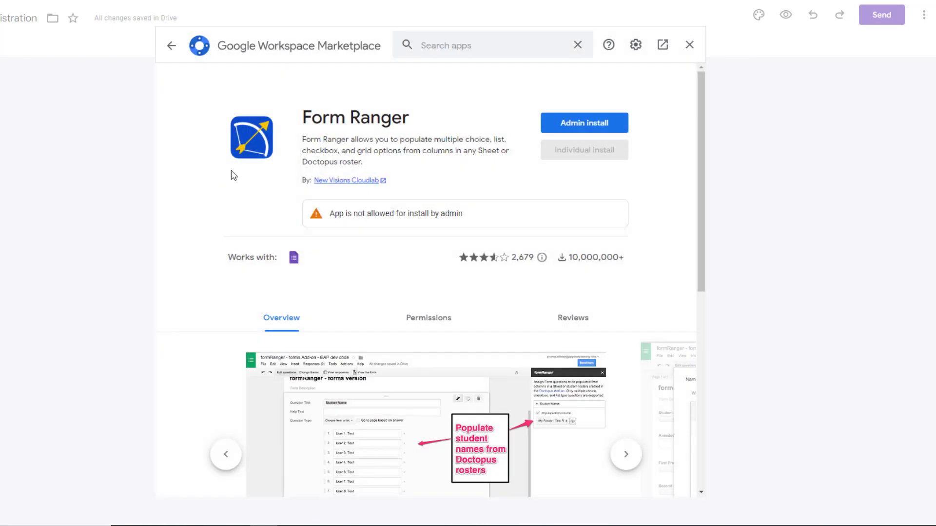
Install Form Ranger with the admin-wide installation, granting it the requested data access.
click(584, 125)
click(502, 409)
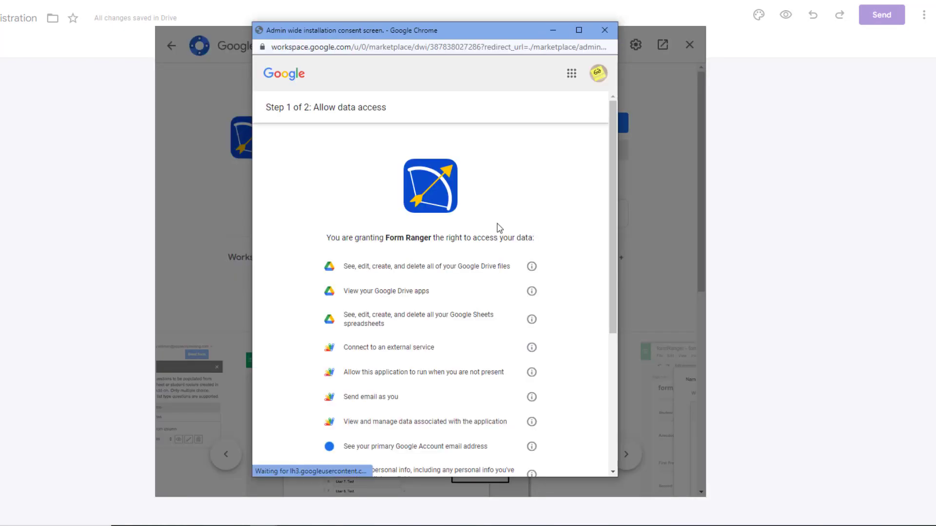
scroll(498, 244, down, 5)
click(329, 405)
click(512, 449)
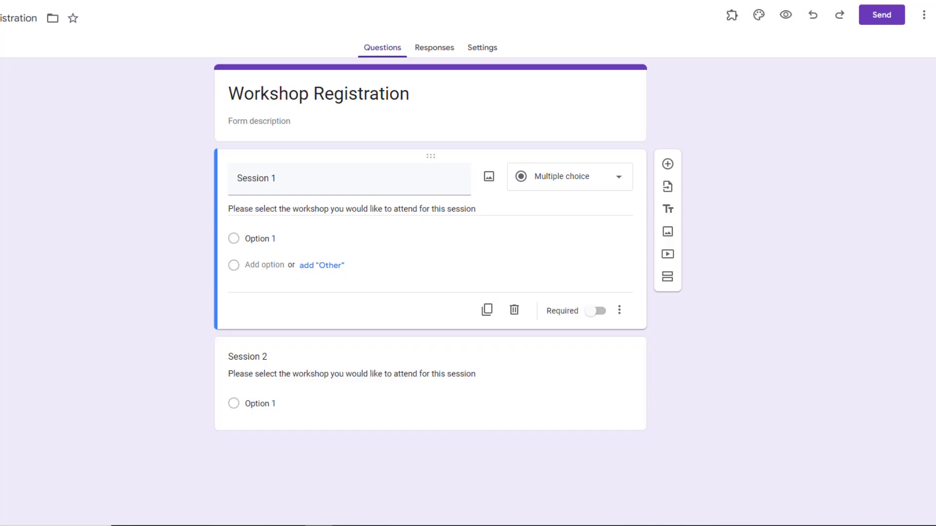
Start the Form Ranger add-on in the form and expand its settings for the Session 1 question.
click(732, 22)
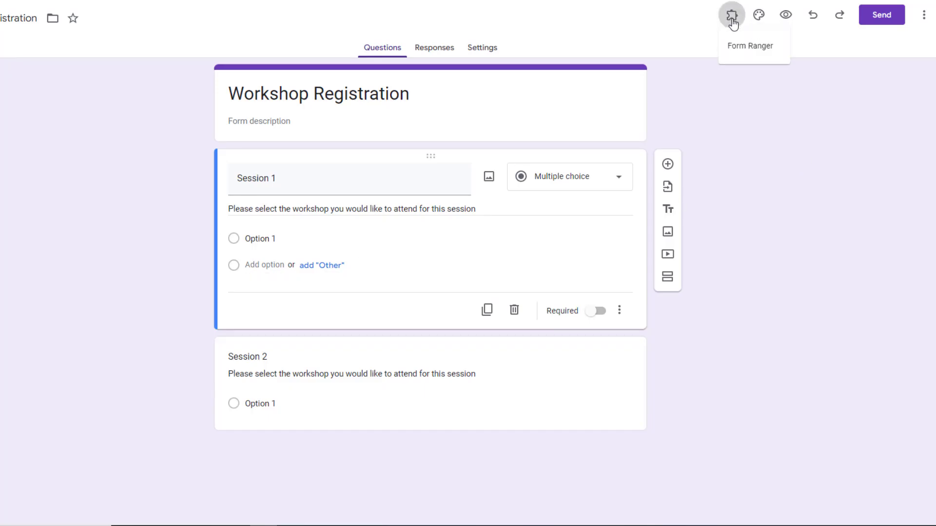
click(746, 51)
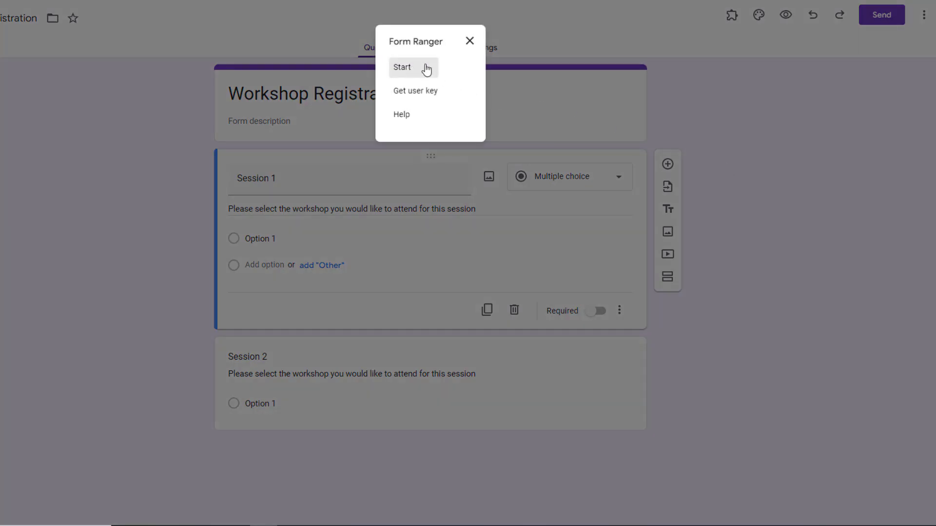
click(407, 67)
click(401, 279)
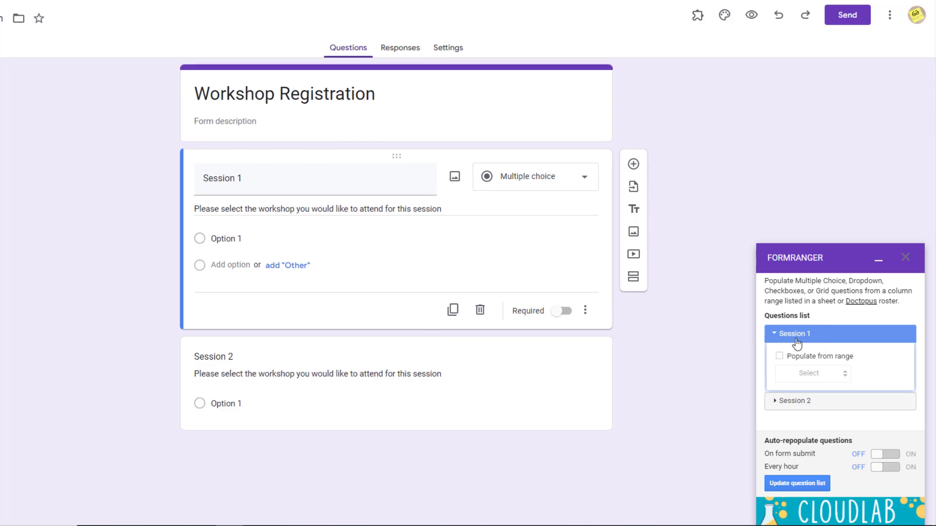
Enable populating the Session 1 question from a range and choose the Workshop Registration (Responses) spreadsheet as the source of a new range.
click(293, 9)
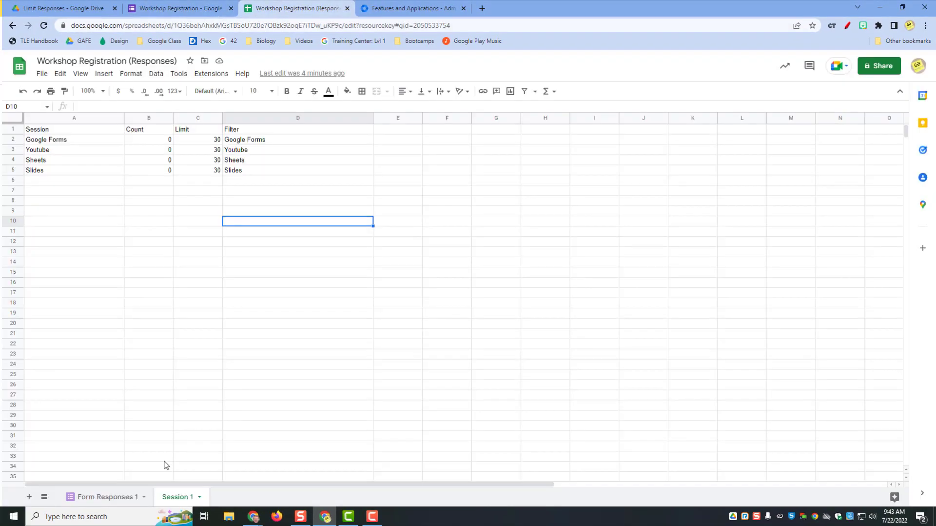
click(137, 9)
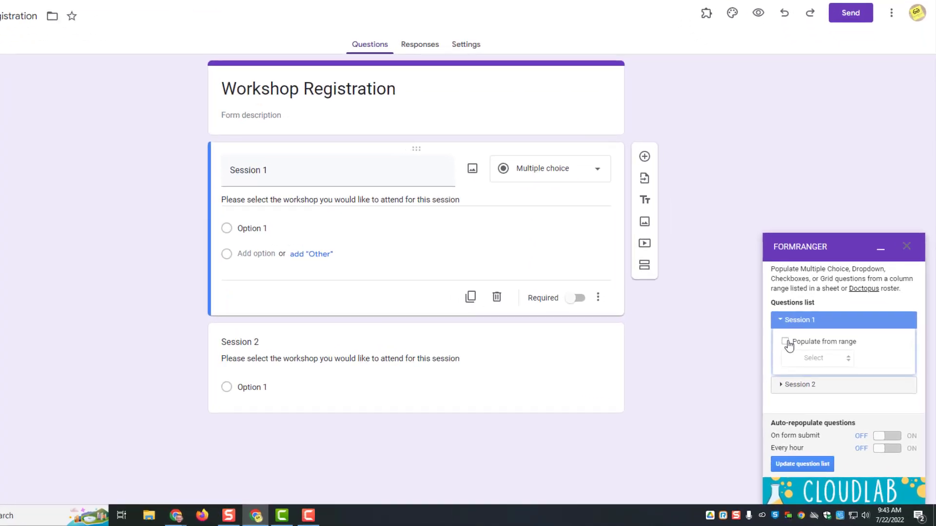
click(801, 359)
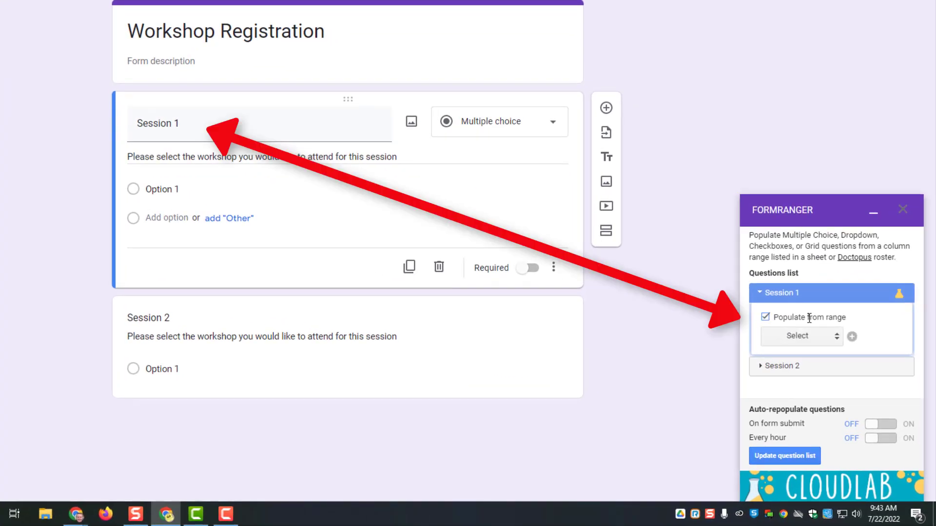
click(836, 340)
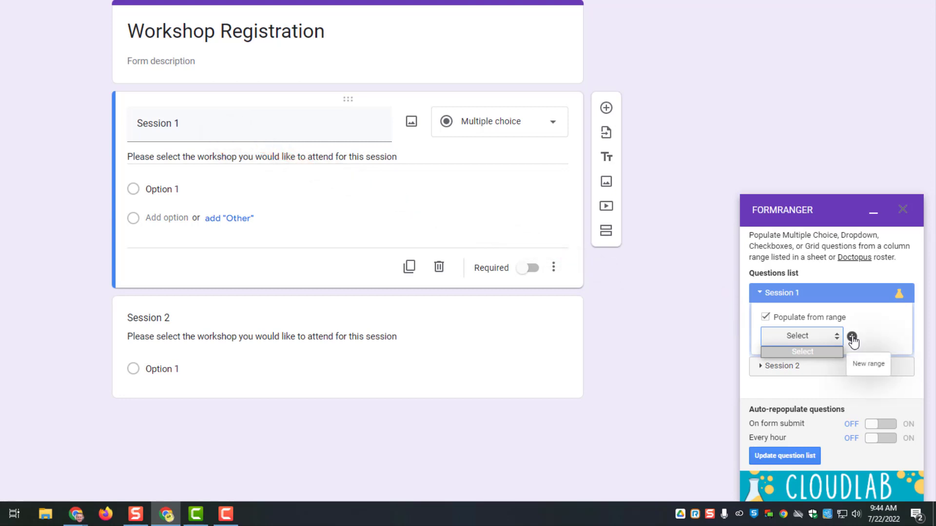
click(852, 337)
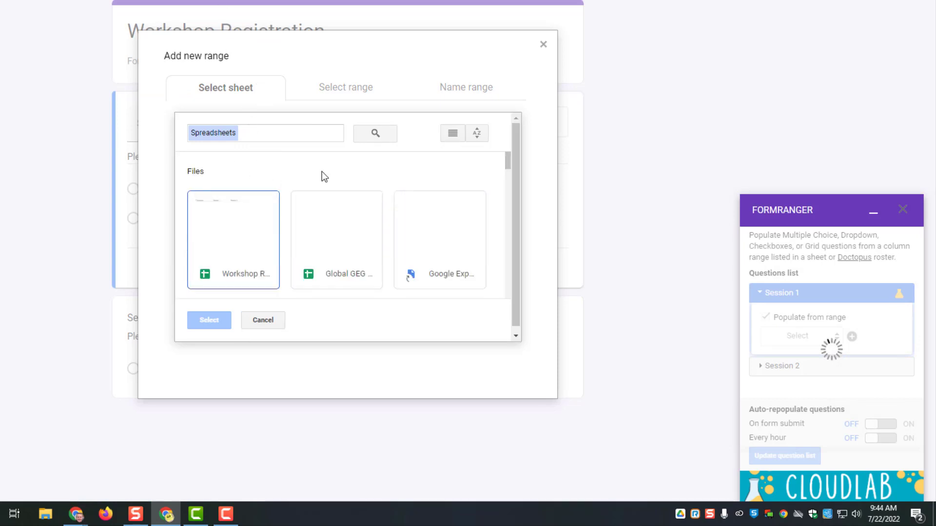
click(231, 244)
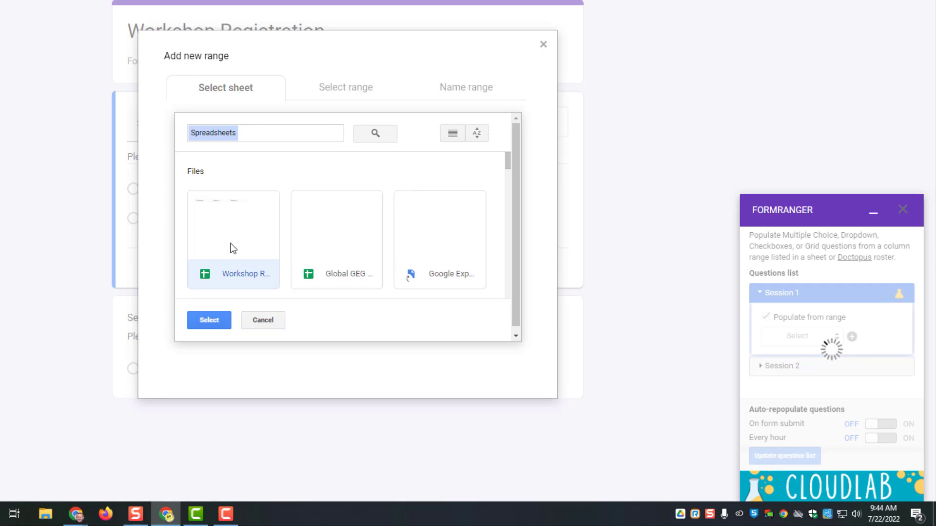
click(210, 320)
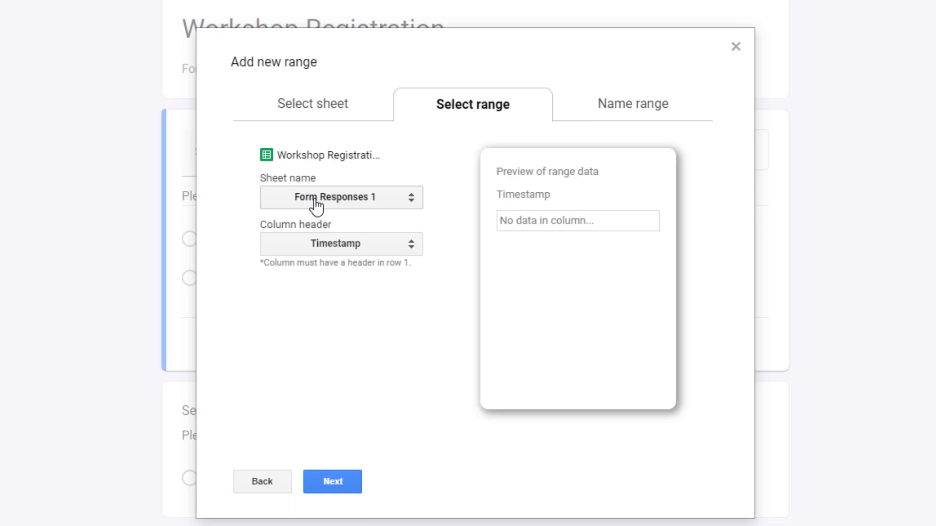
Set the new range to the Session 1 sheet with Filter as the column header.
click(314, 197)
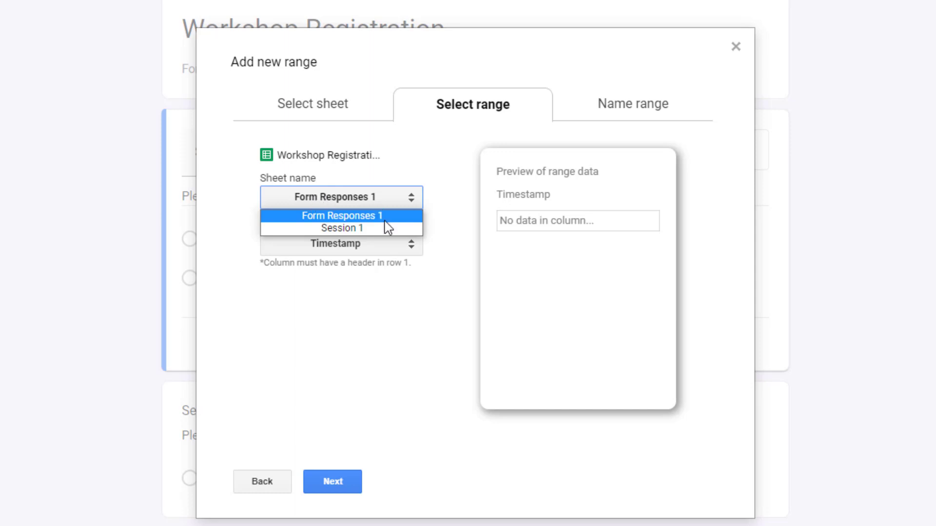
click(352, 226)
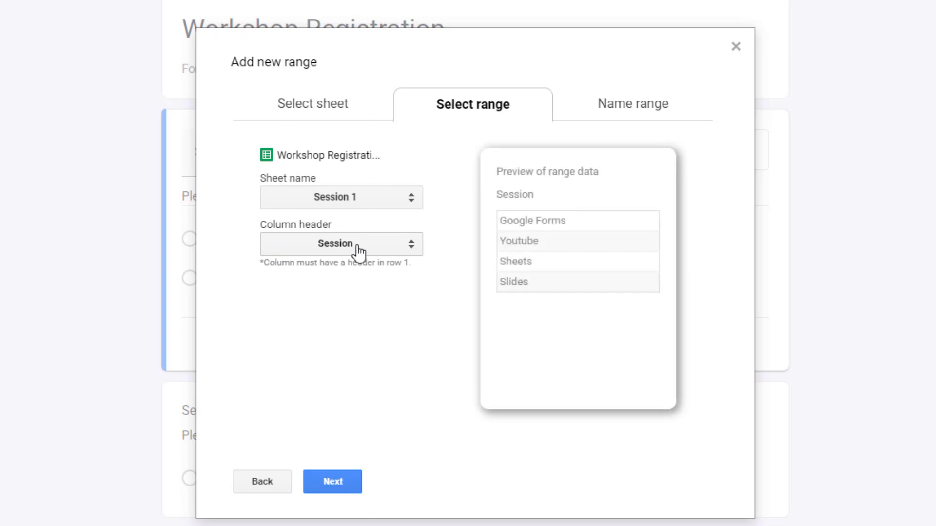
click(359, 250)
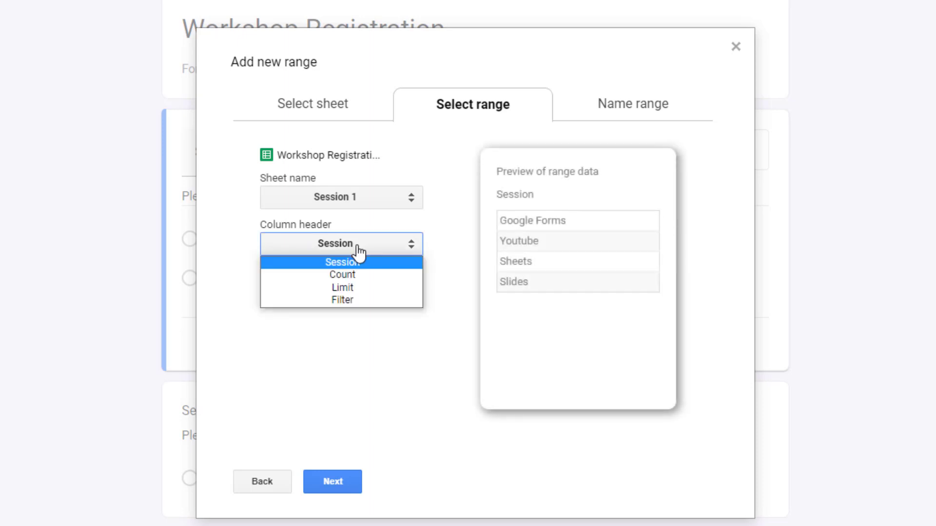
click(387, 299)
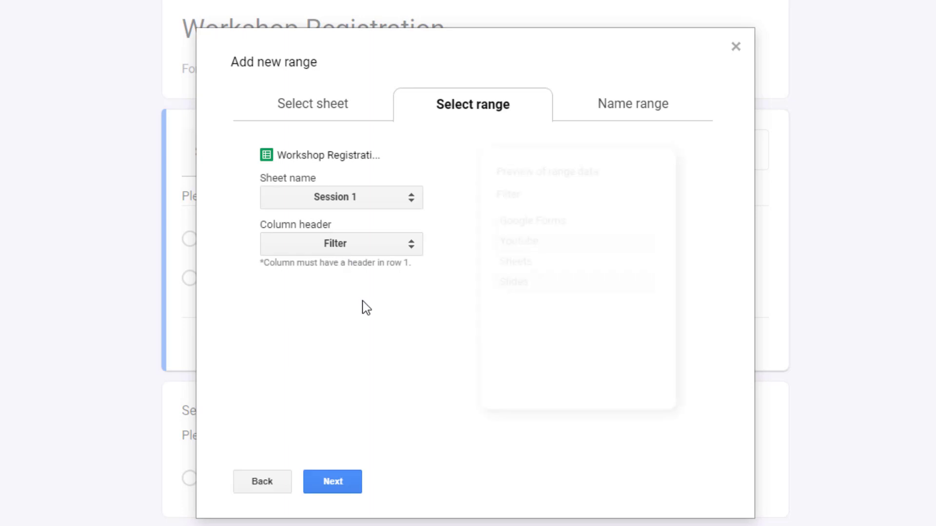
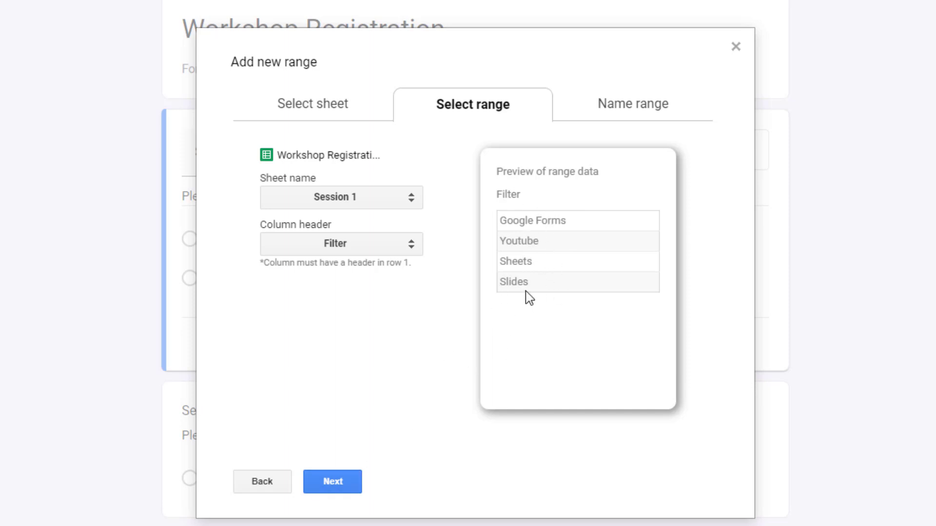
Name the range Session 1, save it and populate the question with its values.
click(348, 486)
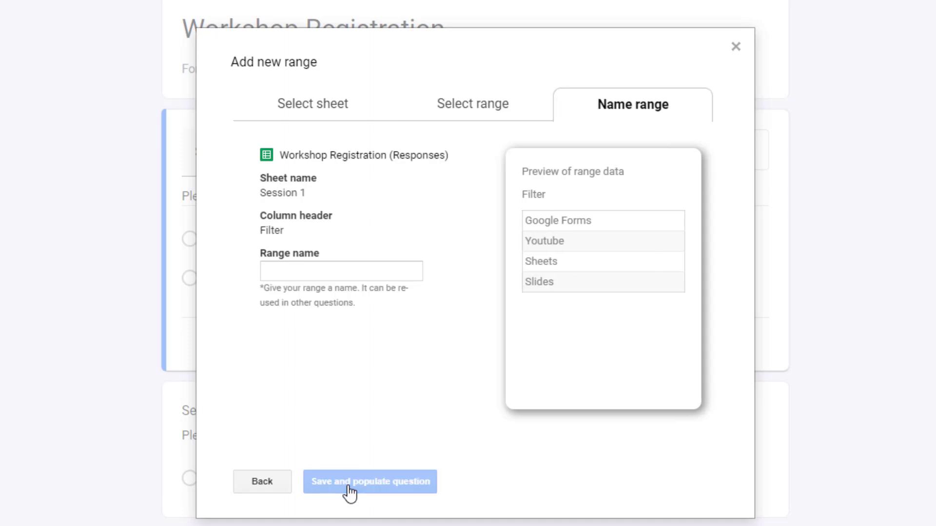
click(339, 271)
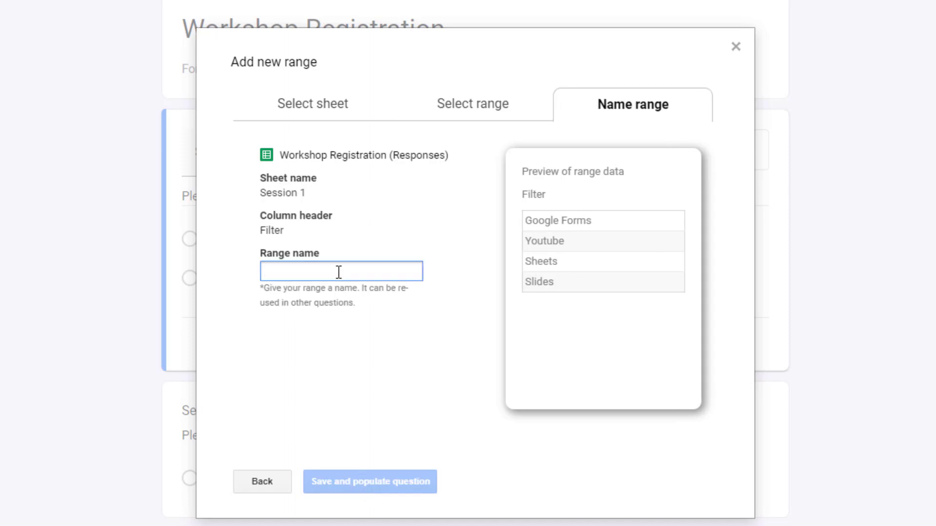
text(Session 1)
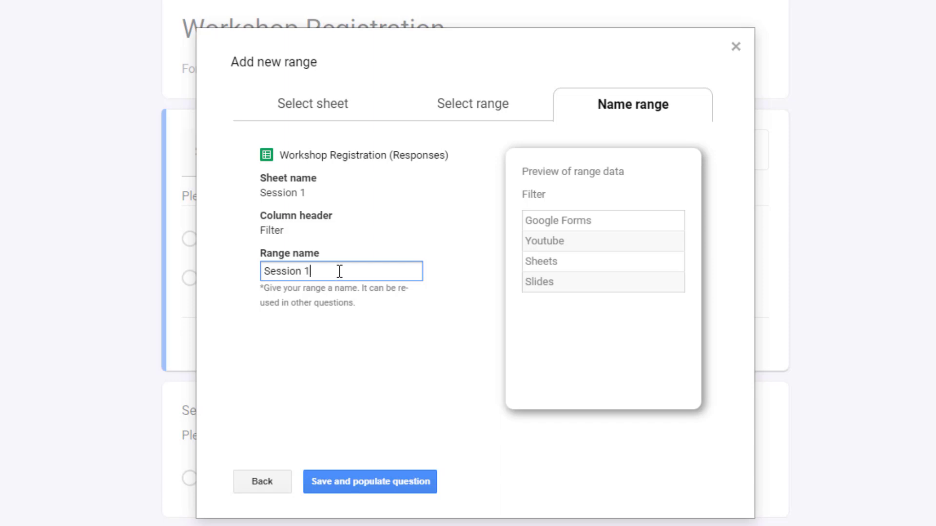
click(373, 483)
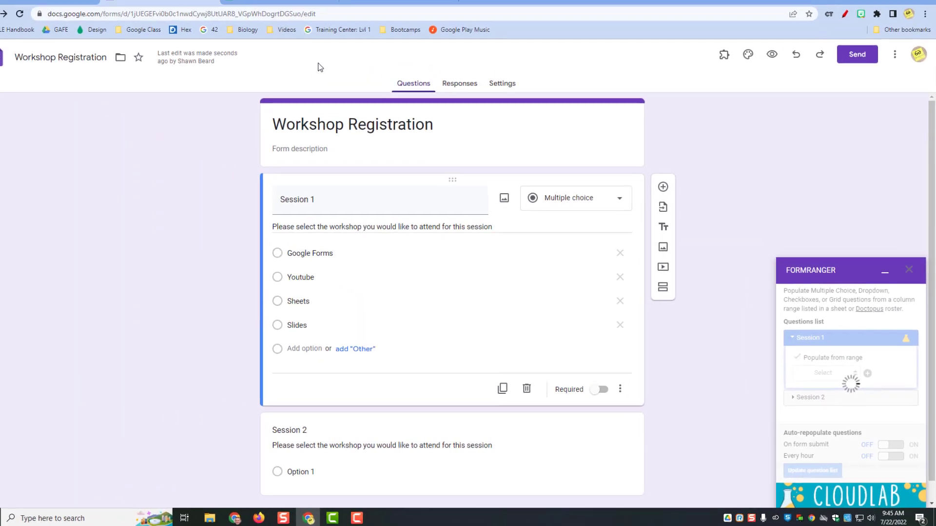
Compare the Session 1 choices in the form with the Filter column in the responses spreadsheet, and select the Session 2 question.
click(299, 8)
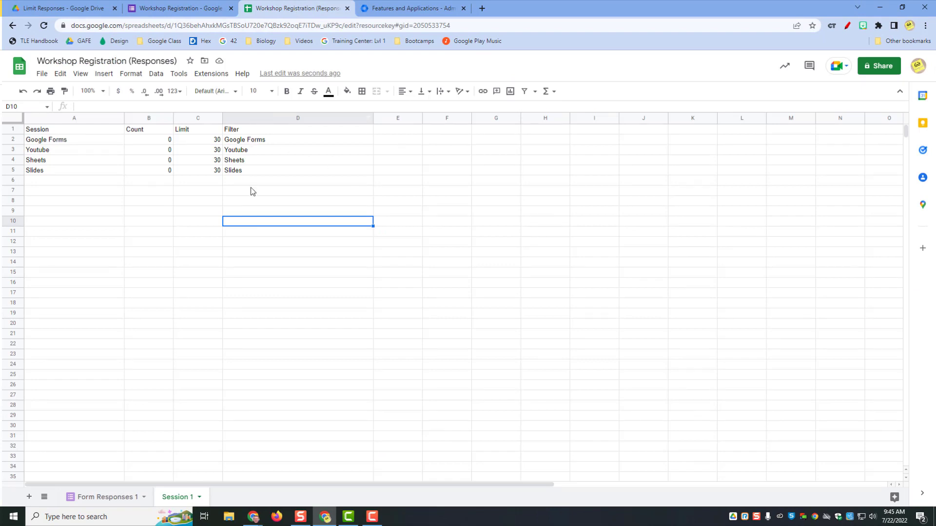
click(165, 9)
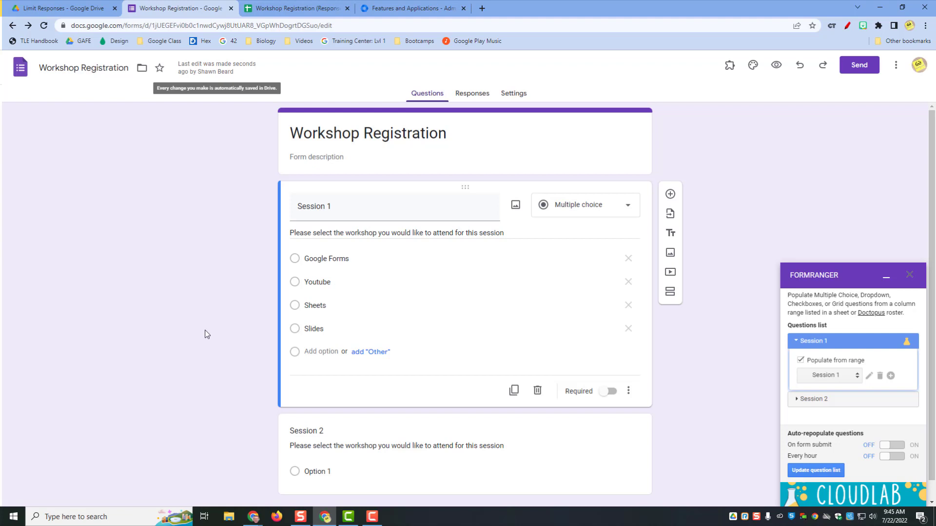
scroll(232, 367, down, 1)
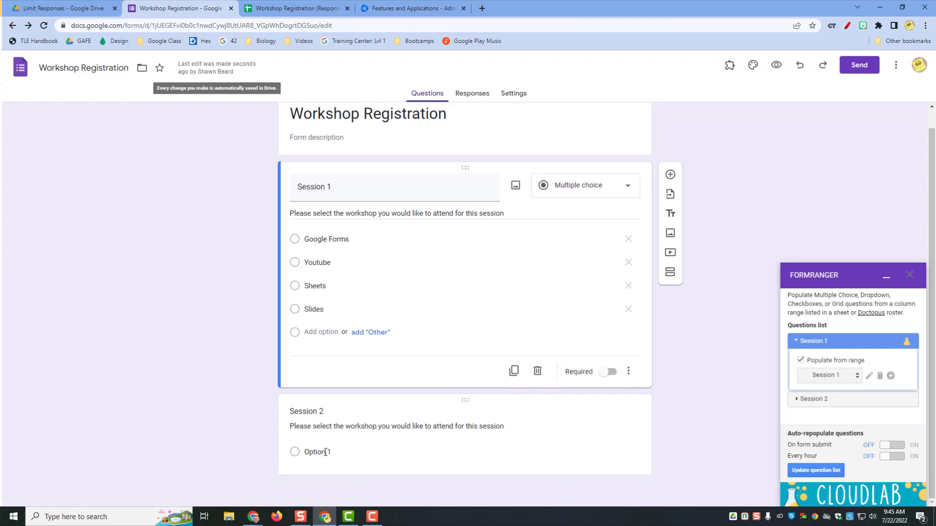
click(298, 6)
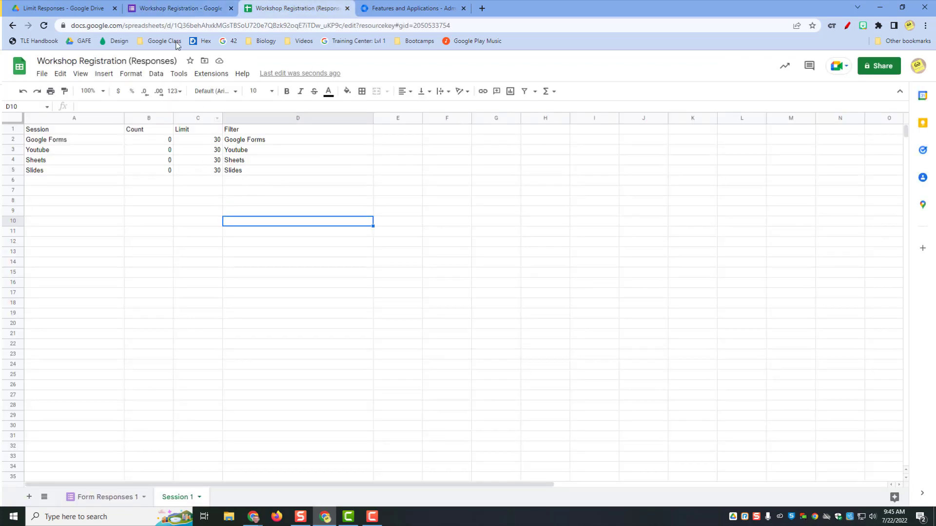
click(173, 6)
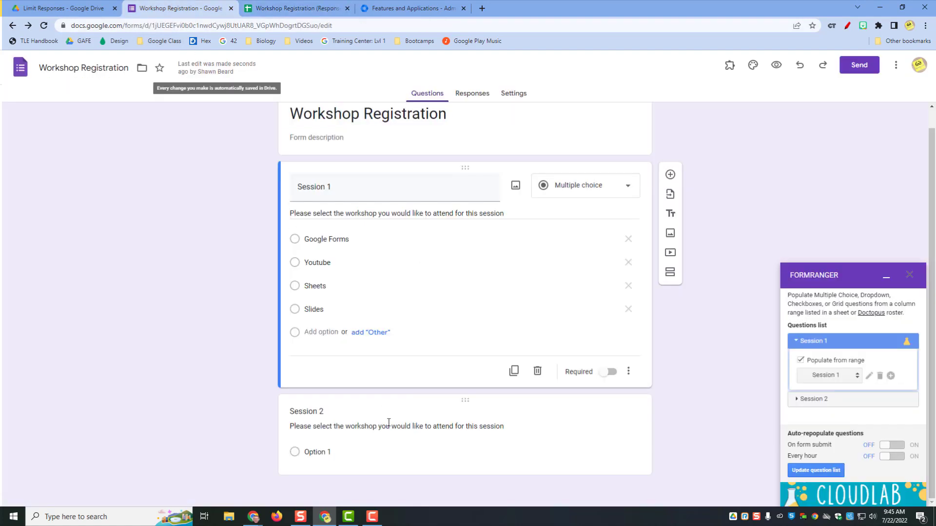
click(353, 429)
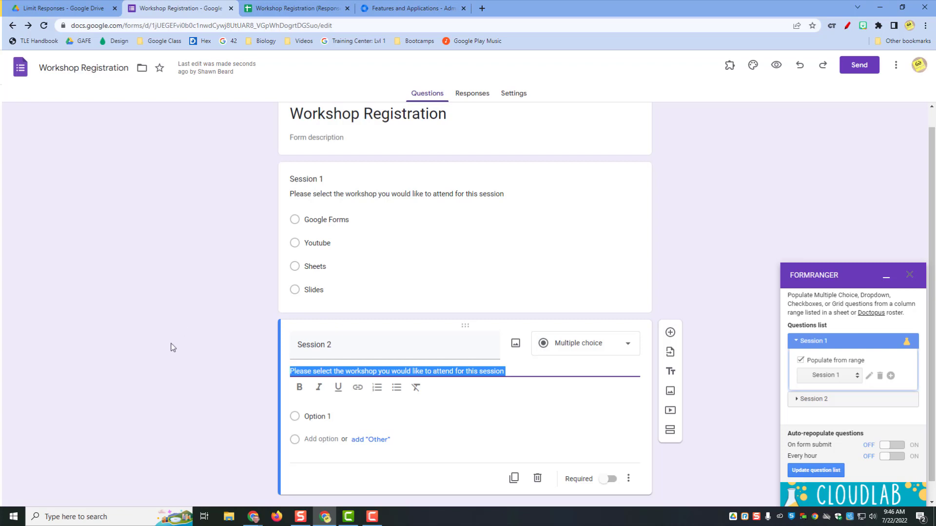
Switch to the responses spreadsheet and add a new sheet named Session 2.
click(290, 9)
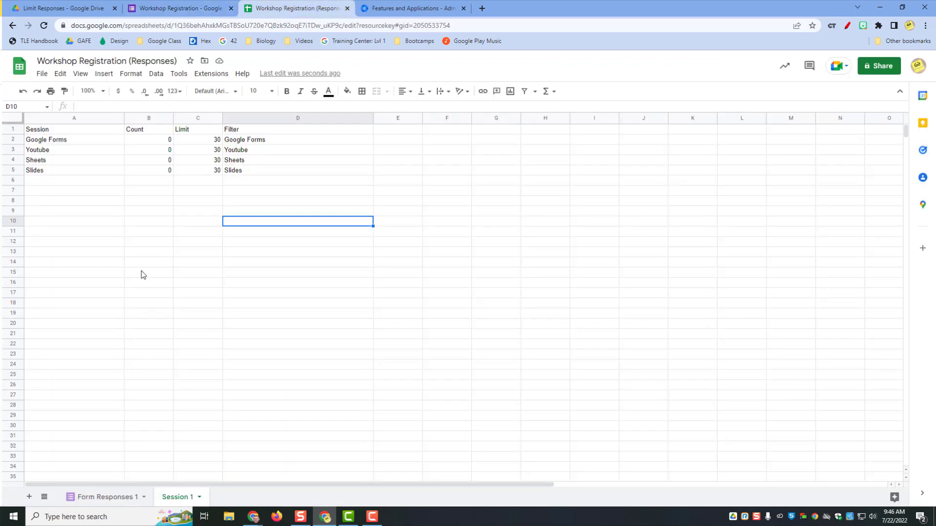
click(30, 497)
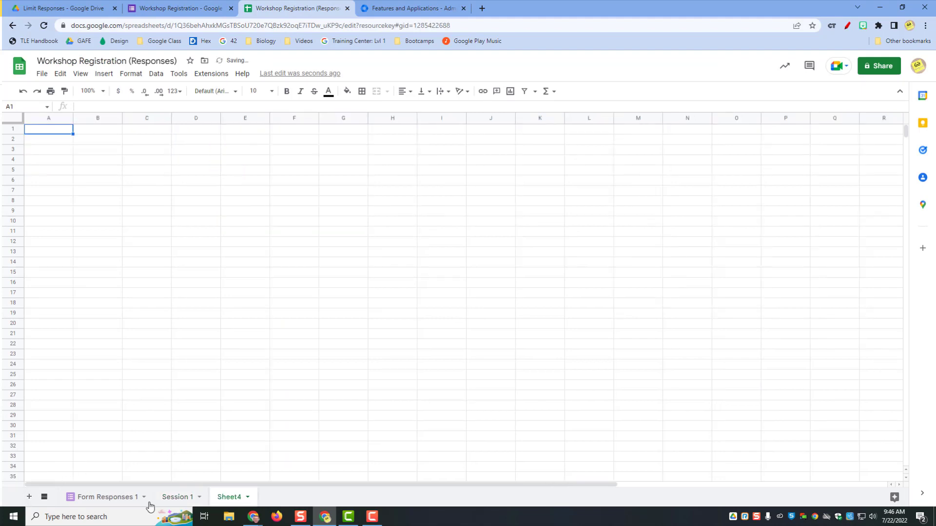
click(249, 497)
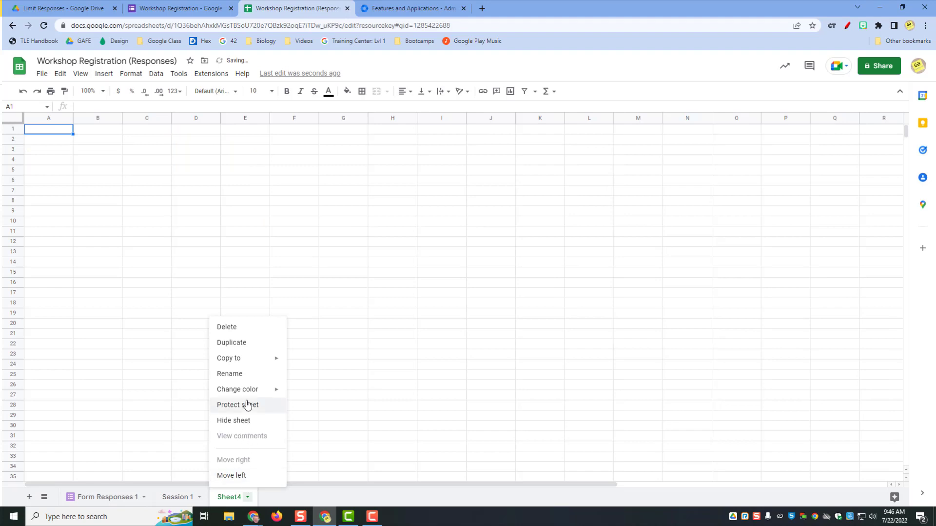
click(249, 376)
text(Session 2)
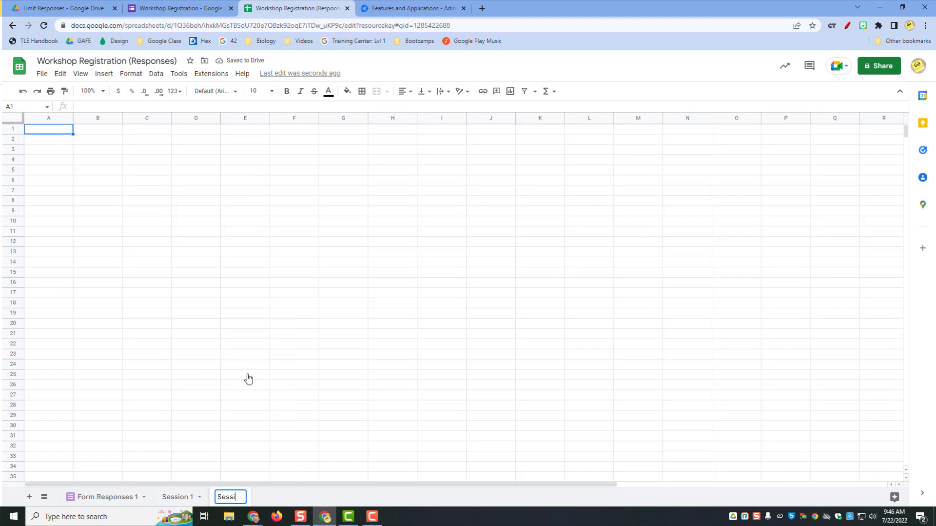
key(Return)
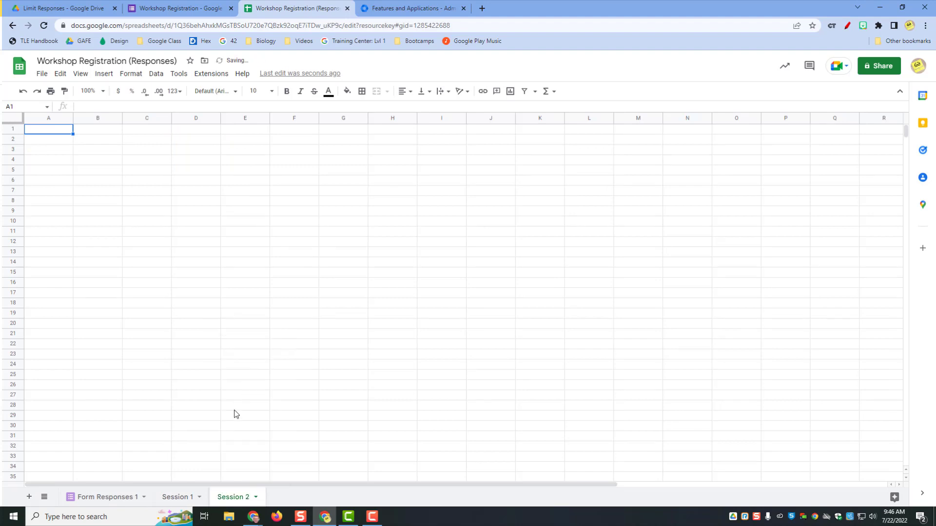
Copy the header row Session, Count, Limit and Filter from the Session 1 sheet into row 1 of the Session 2 sheet.
click(178, 496)
click(233, 496)
text(Session	Count	Limit	Filter)
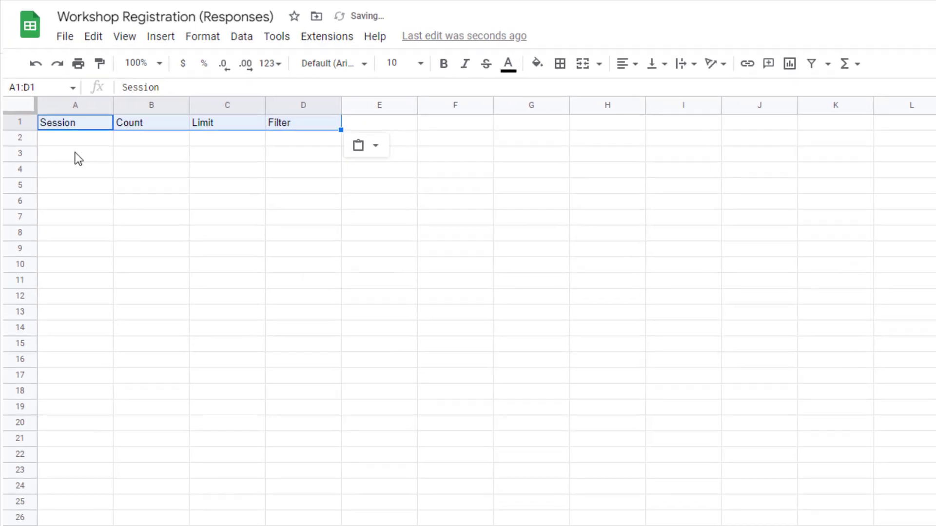
List the workshops Google Sites, Gmail and Google Calendar in the Session column from A2 to A4.
click(78, 139)
text(Google Sites)
key(Return)
text(Gmail)
key(Return)
text(Google Calendar)
Enter =countif('Form Responses 1'!C:C,A2) in B2 and fill the Count formula down to B4.
click(227, 232)
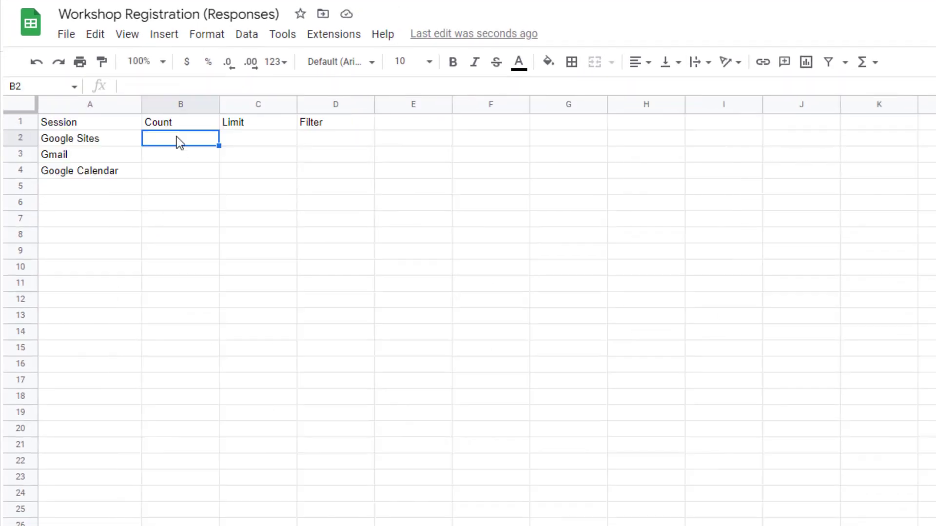
text(=countif('Form Responses 1'!)
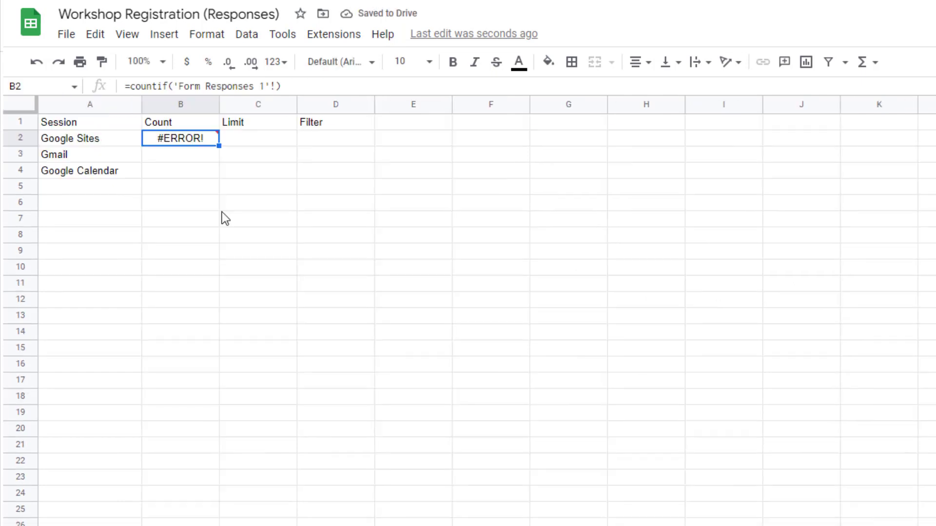
click(320, 86)
text(C:C,)
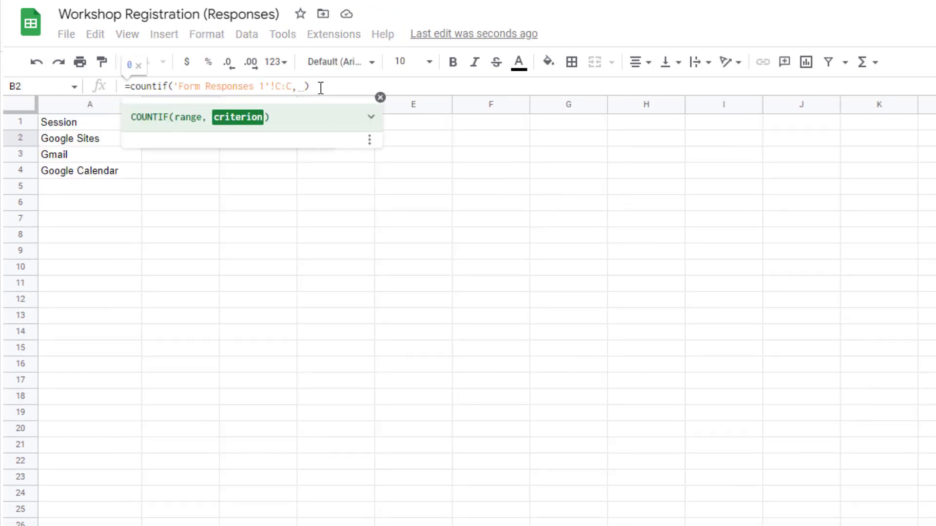
text(A2)
key(Return)
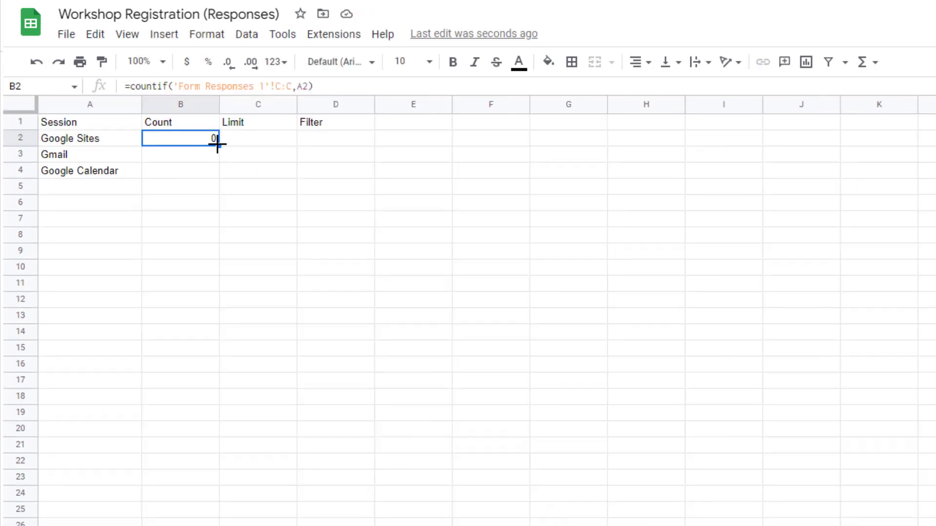
drag(217, 144, 217, 170)
Set the limit of all three workshops to 30 and enter =filter(A2,B2<C2) in D2, filling it down to D4.
click(256, 140)
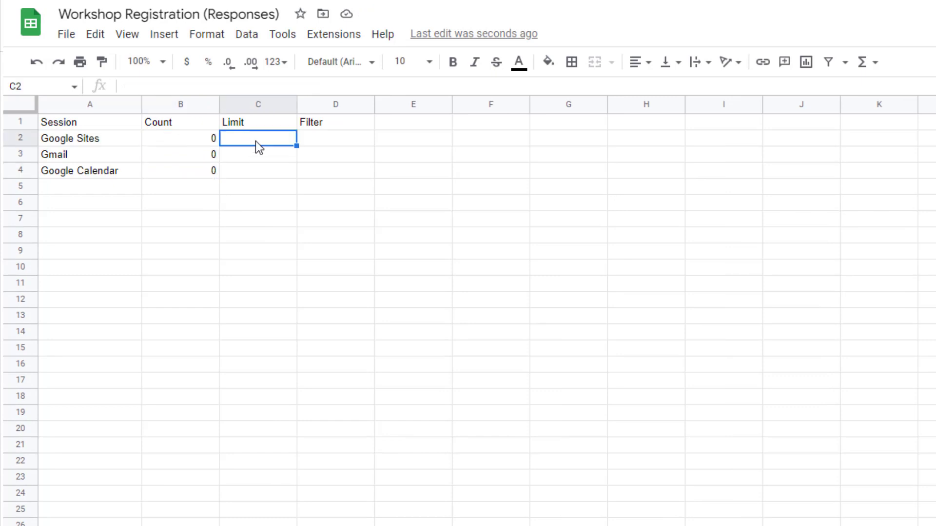
click(336, 138)
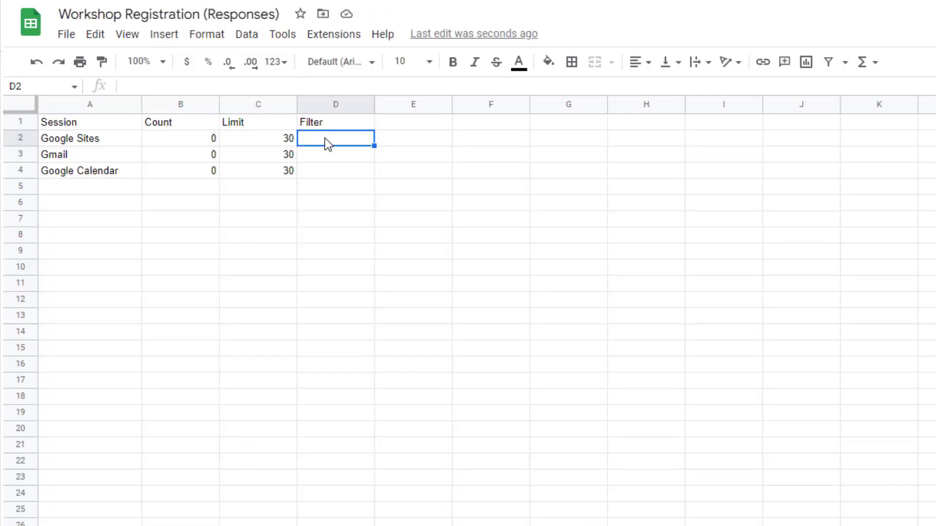
text(=filter(A)
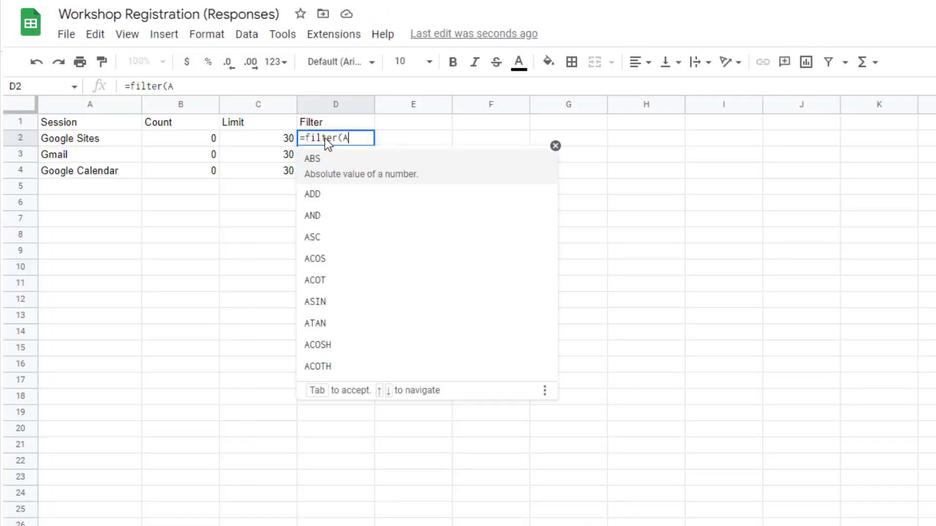
text(2,B2<C2))
key(Return)
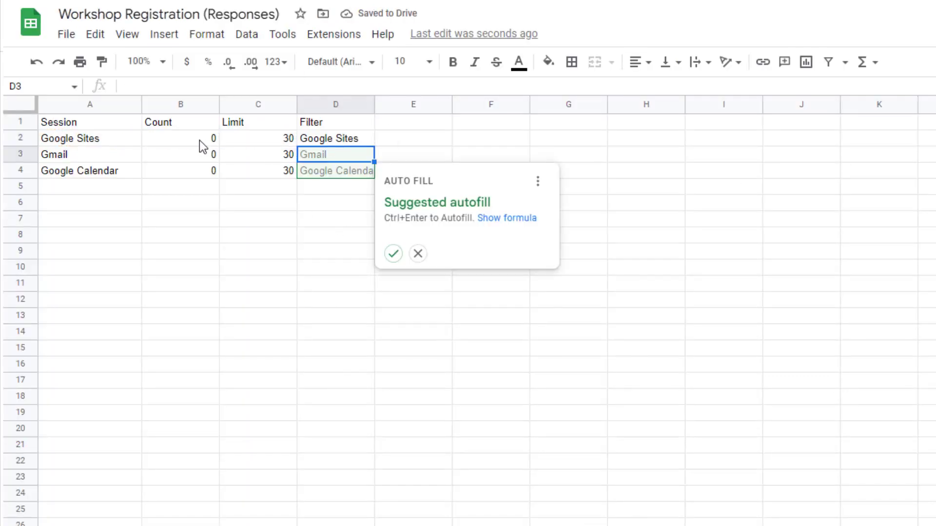
key(ctrl+Return)
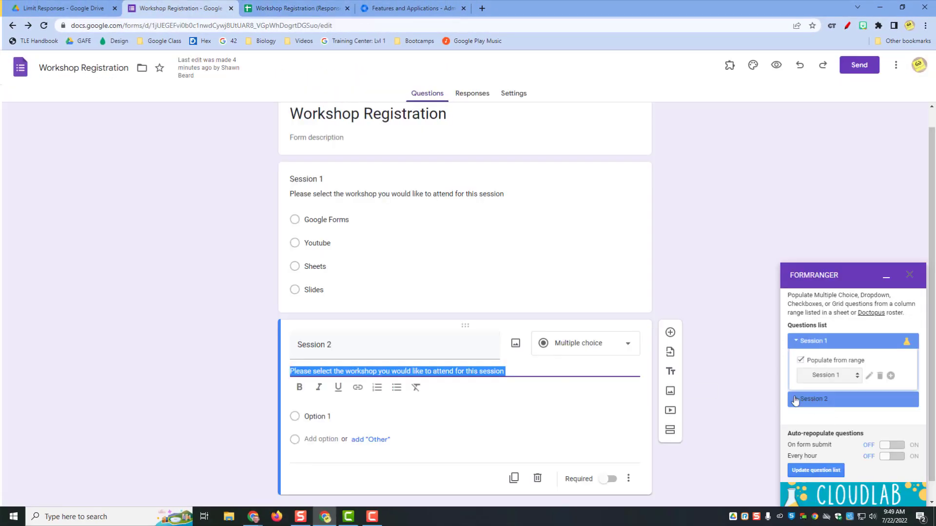
In the form, populate the Session 2 question from a new range named Session 2, using the Session 2 sheet's Filter column.
click(796, 399)
click(869, 391)
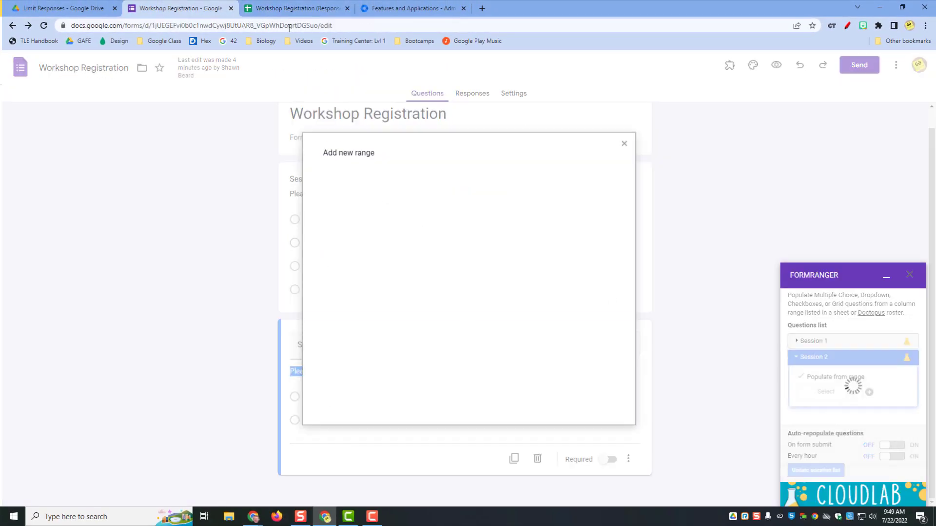
click(404, 234)
click(389, 258)
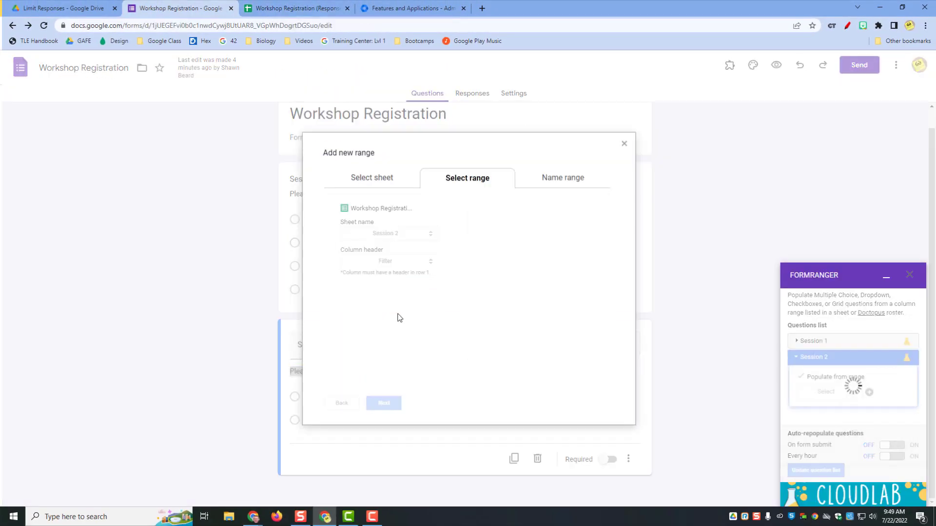
click(406, 403)
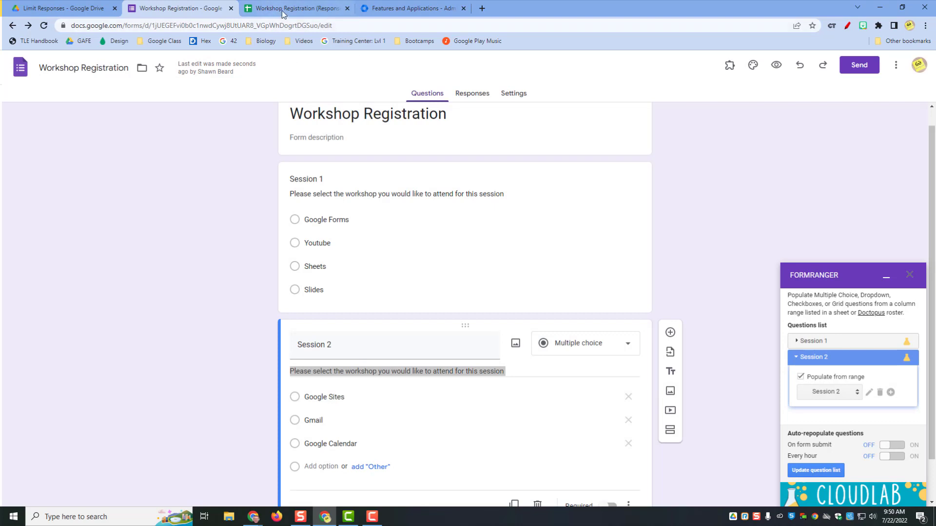
Preview the form and submit a test response choosing Google Forms for Session 1 and Gmail for Session 2.
scroll(783, 234, up, 1)
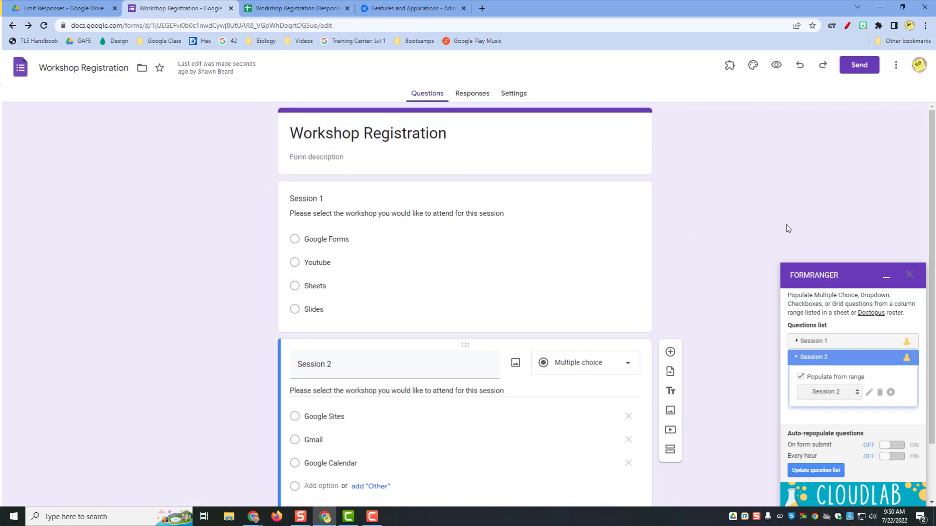
click(777, 66)
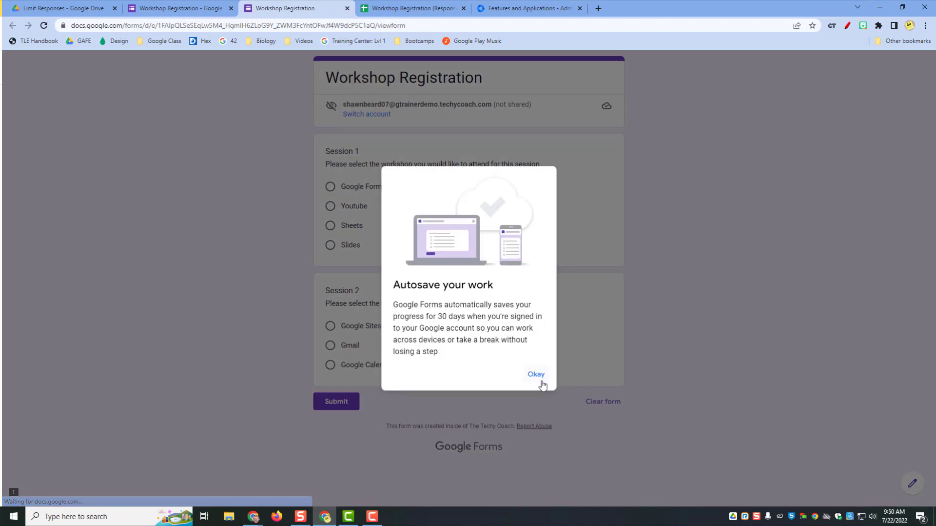
click(540, 378)
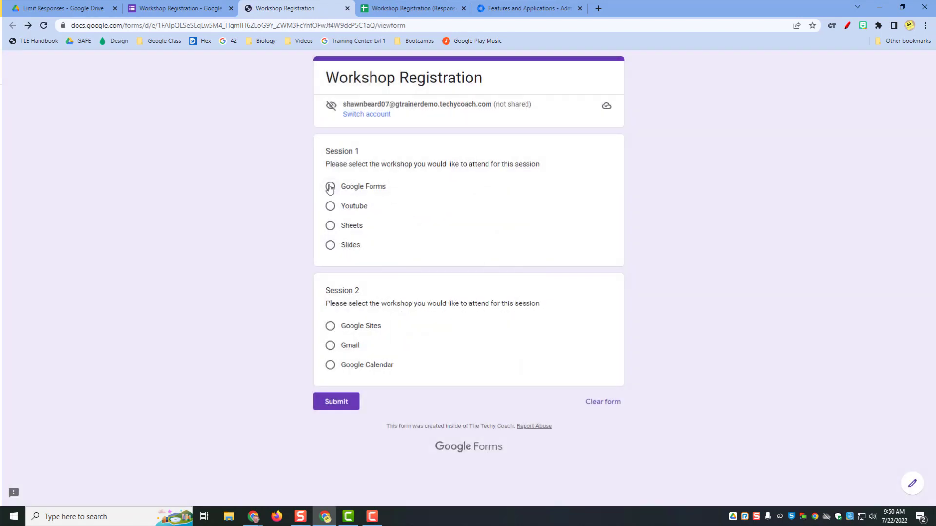
click(330, 186)
click(330, 362)
click(336, 437)
Submit another test response choosing Slides for Session 1 and Google Calendar for Session 2.
click(377, 127)
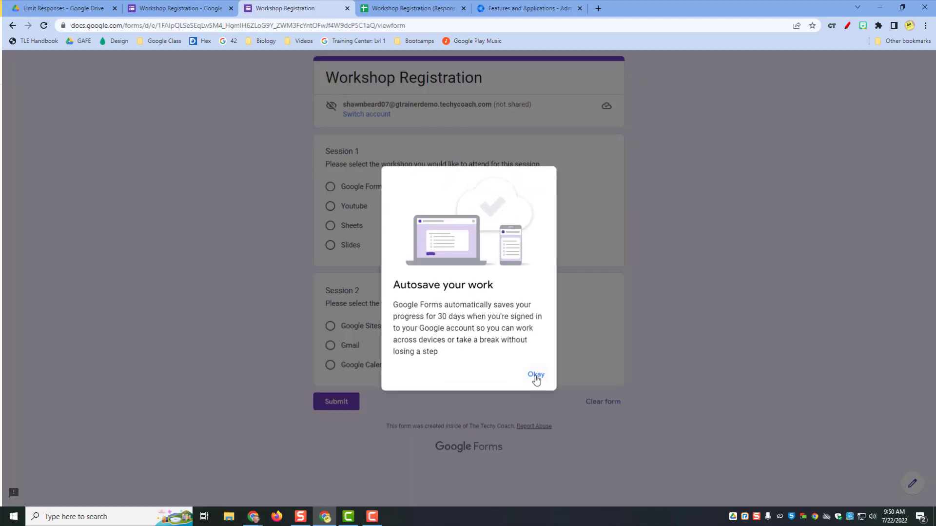
click(534, 376)
click(330, 244)
click(331, 382)
click(335, 436)
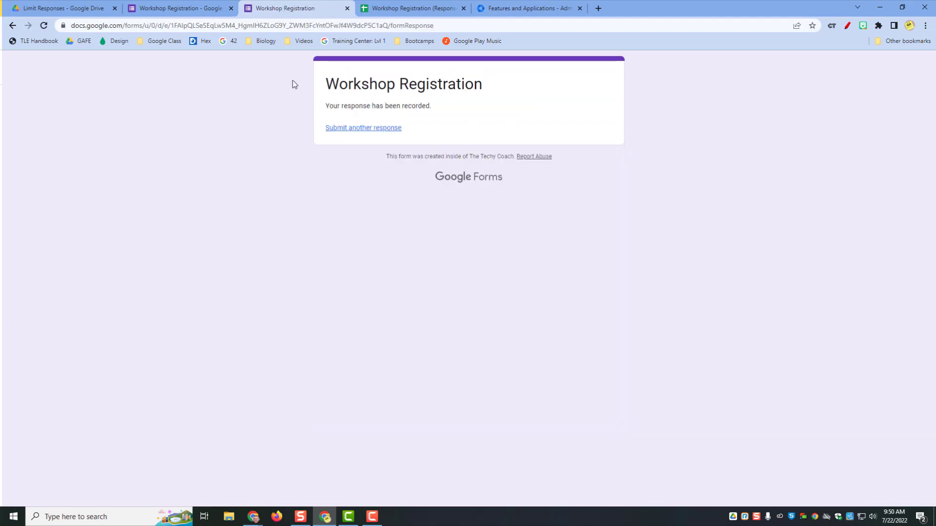
Review the recorded responses and counts in the responses spreadsheet, and set the limit of all four Session 1 workshops to 2.
click(414, 8)
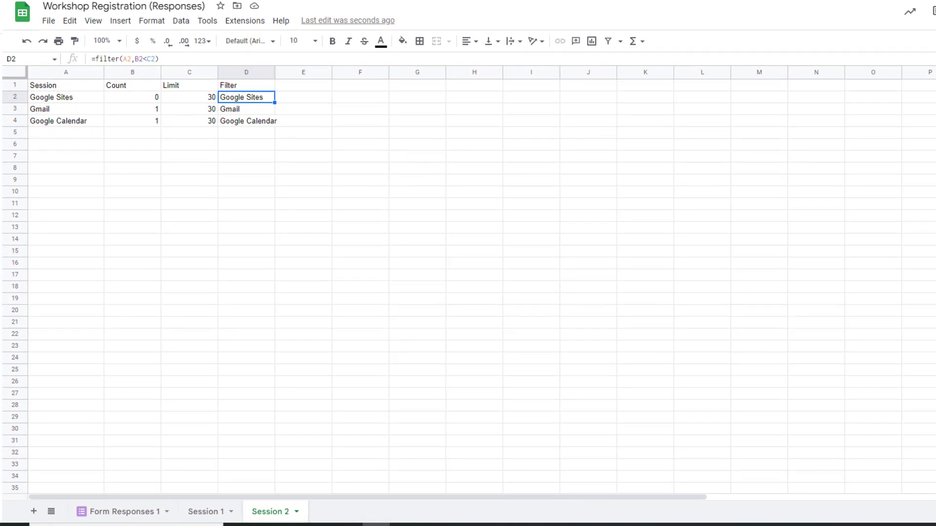
click(115, 511)
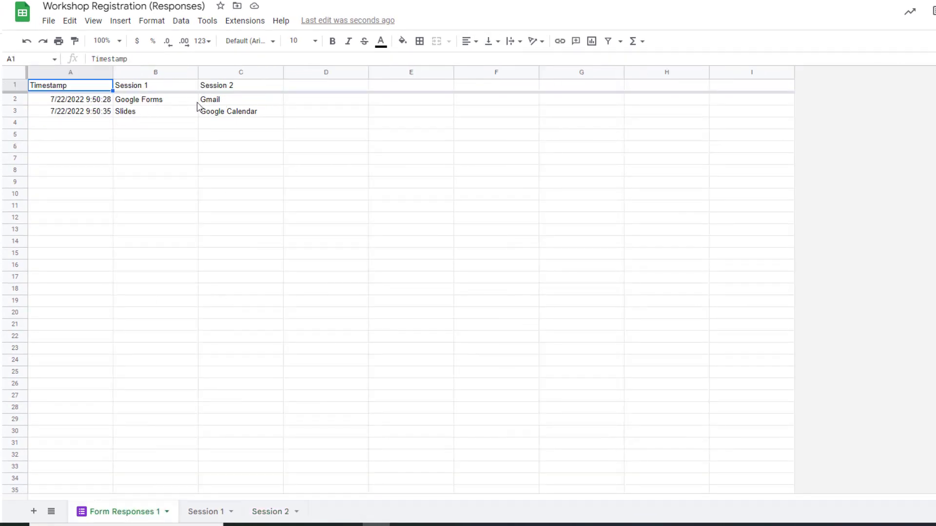
click(204, 512)
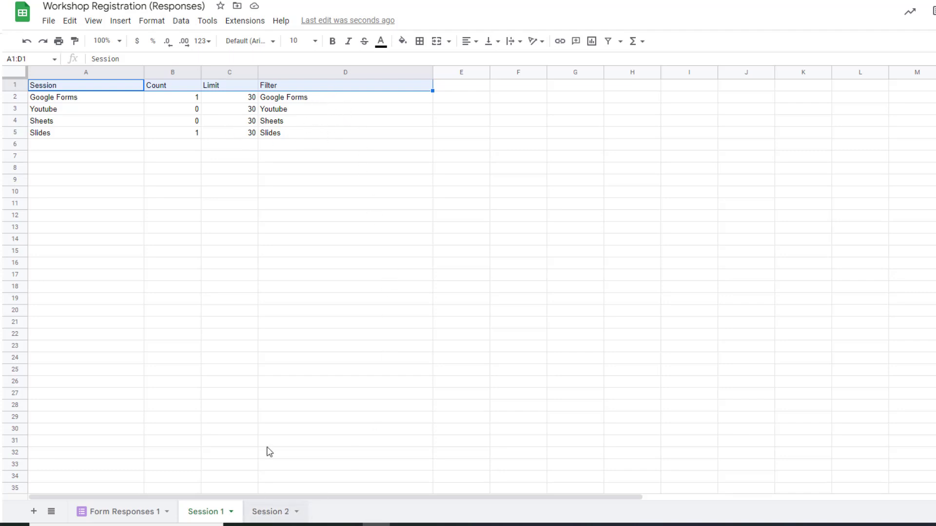
click(227, 99)
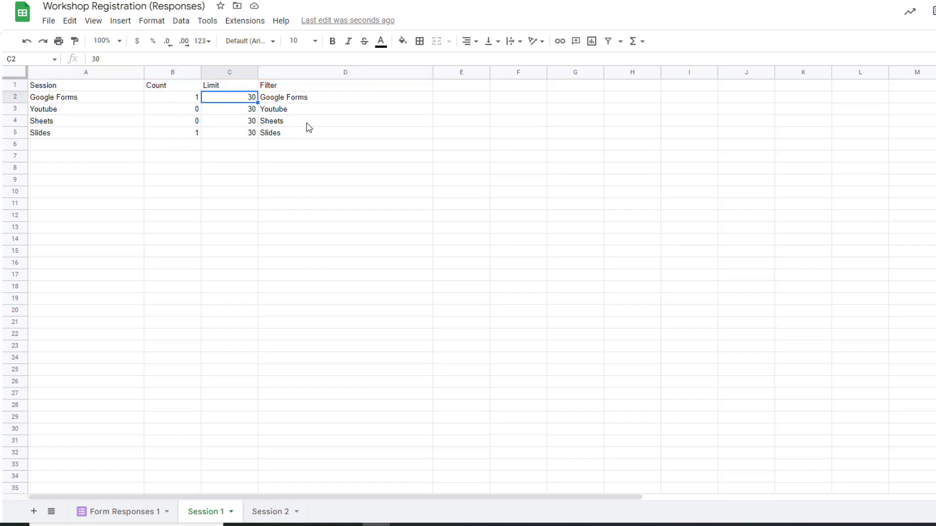
text(2)
key(Return)
text(2)
key(Return)
text(2)
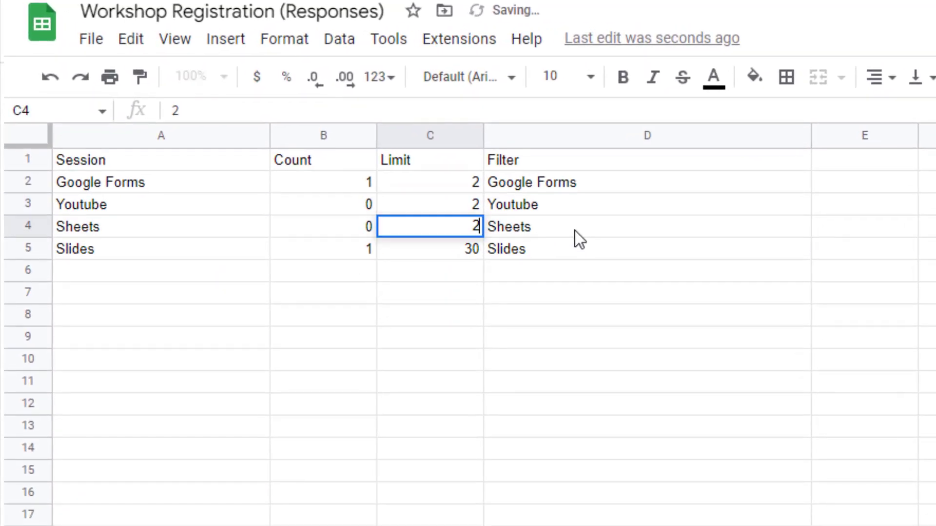
key(Return)
text(2)
key(Return)
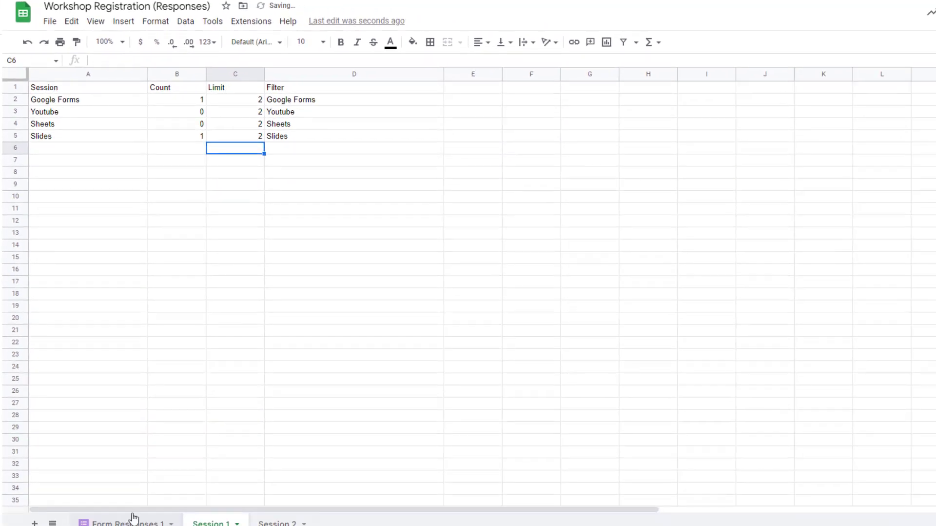
Return to the form editor and update the Form Ranger question list.
click(191, 3)
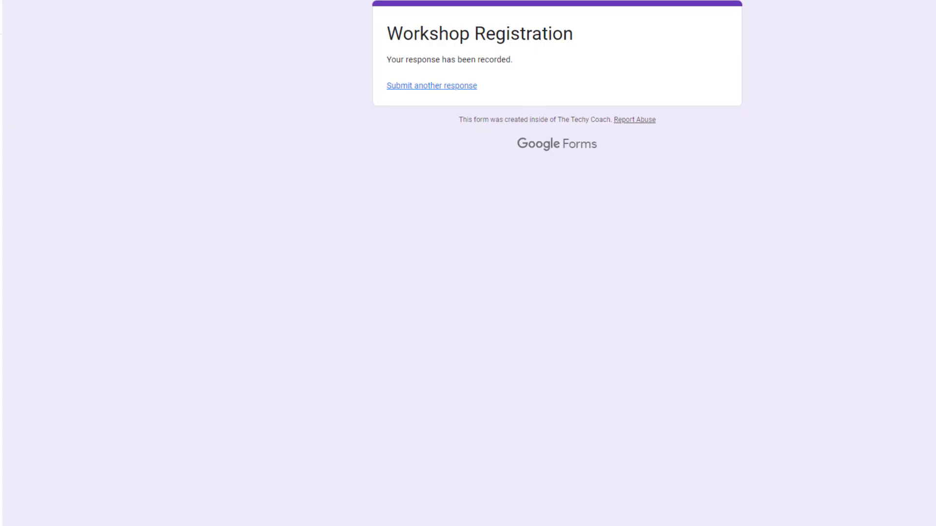
click(191, 3)
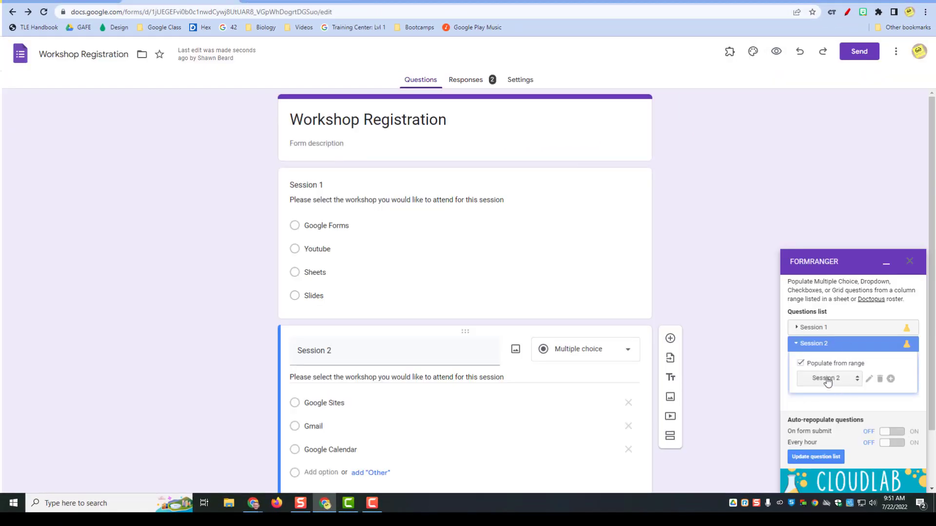
click(830, 458)
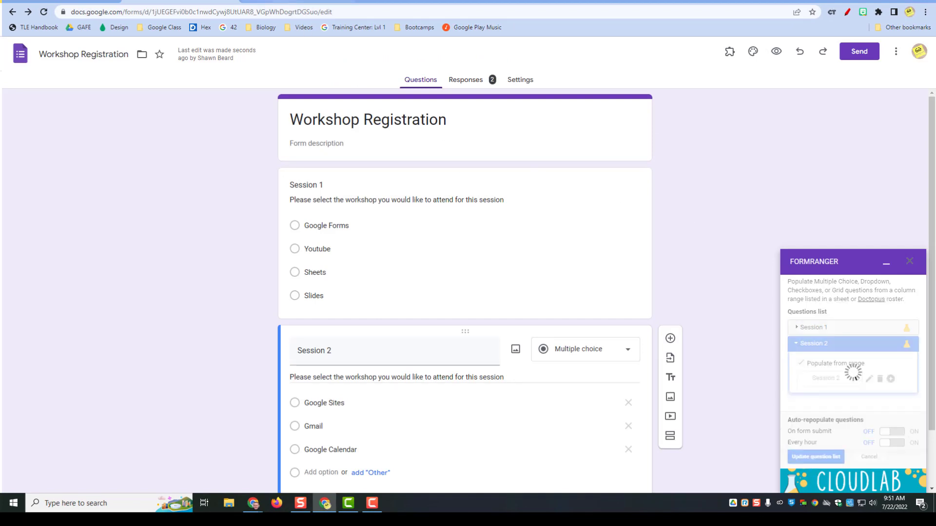
Submit another test response in the live form choosing Sheets for Session 1 and Google Calendar for Session 2.
click(303, 2)
click(355, 115)
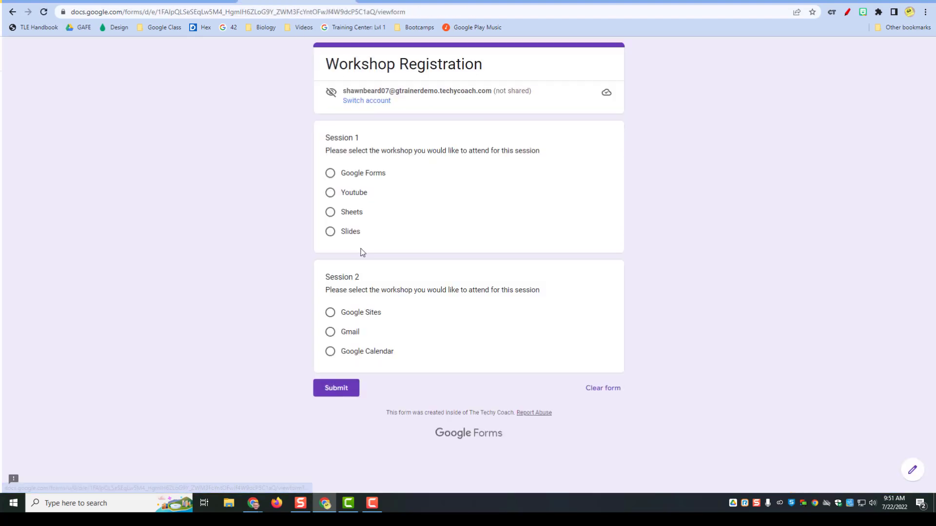
click(350, 214)
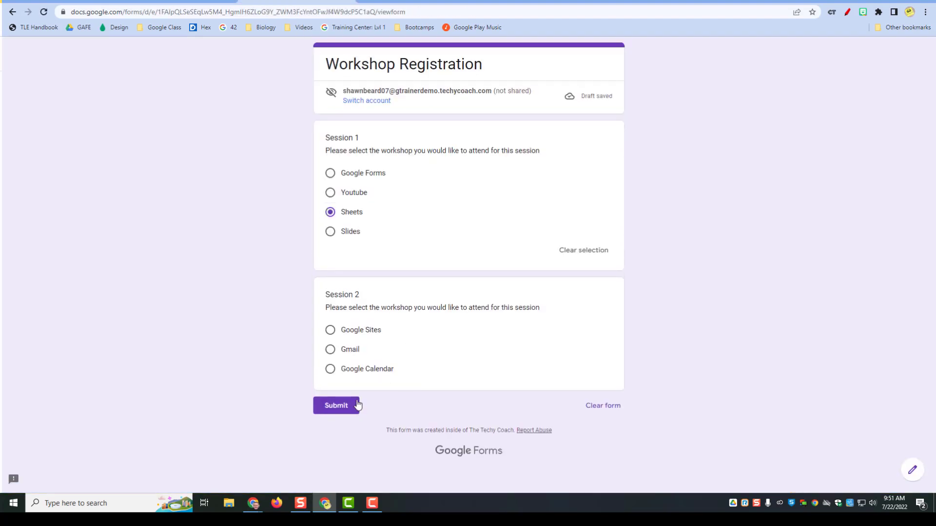
click(352, 368)
click(338, 425)
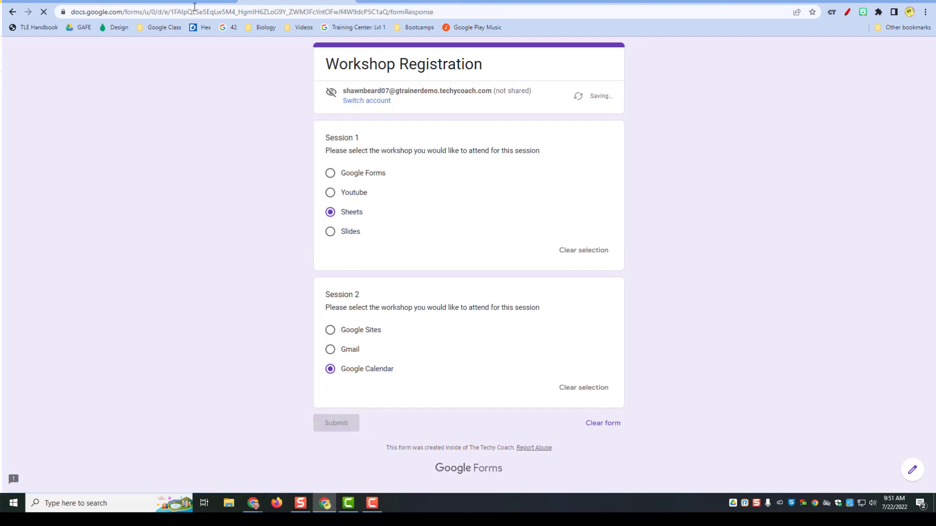
Return to the form editor, enable Form Ranger's auto-repopulation on form submit, and update the question list.
key(ctrl+shift+Tab)
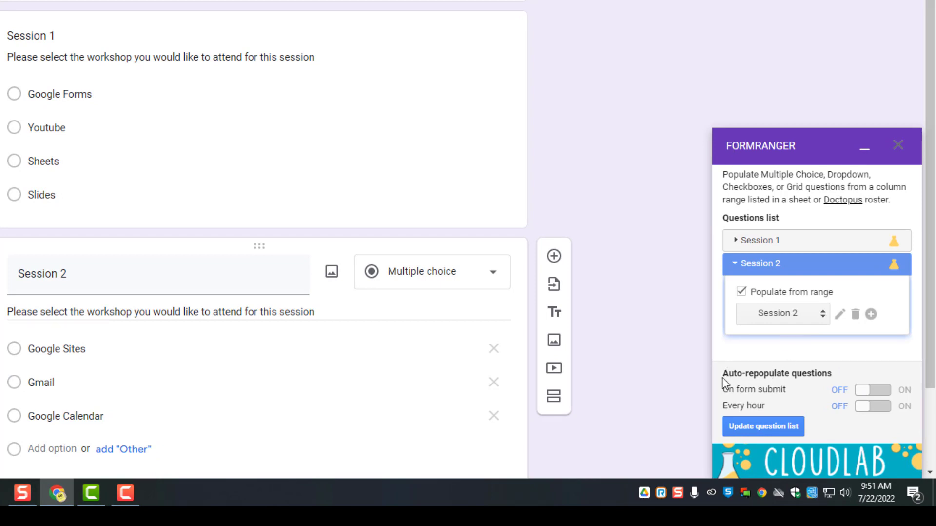
click(862, 392)
click(783, 429)
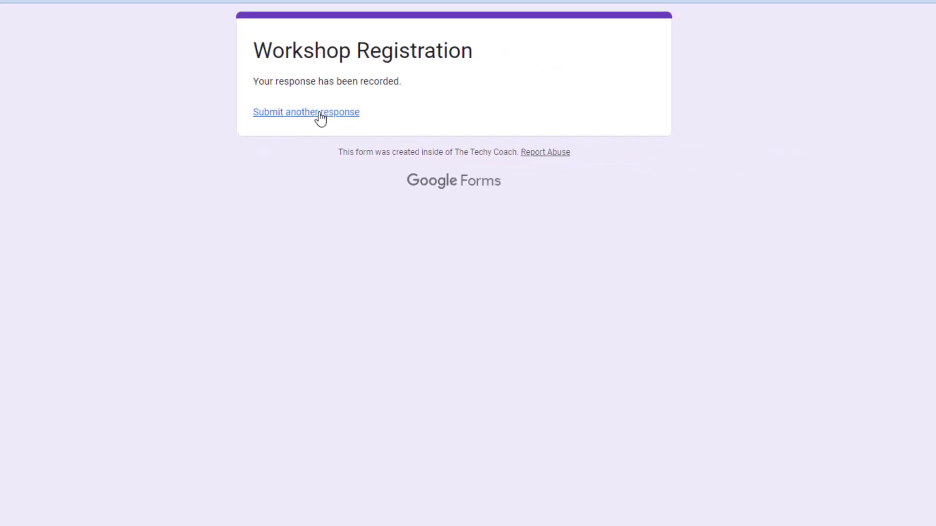
Submit another test response in the live form choosing Google Forms for Session 1 and Google Calendar for Session 2.
click(320, 117)
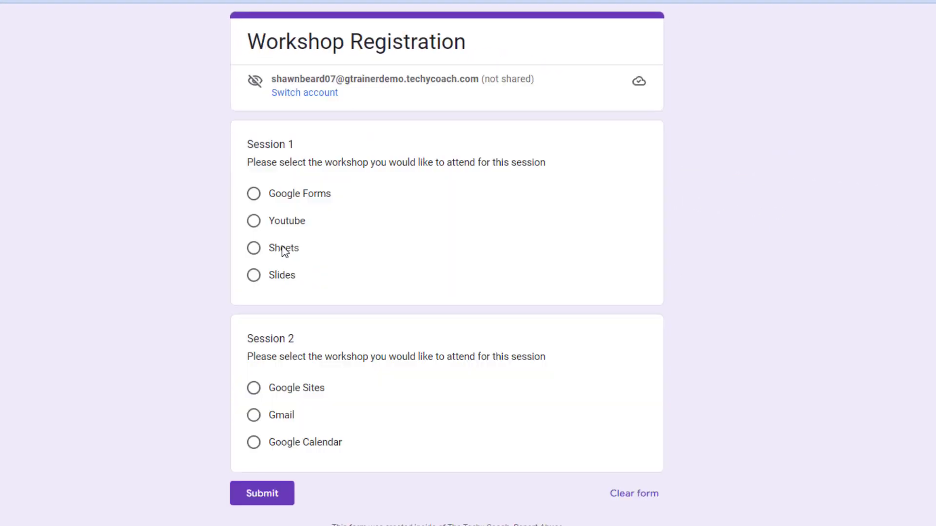
click(254, 193)
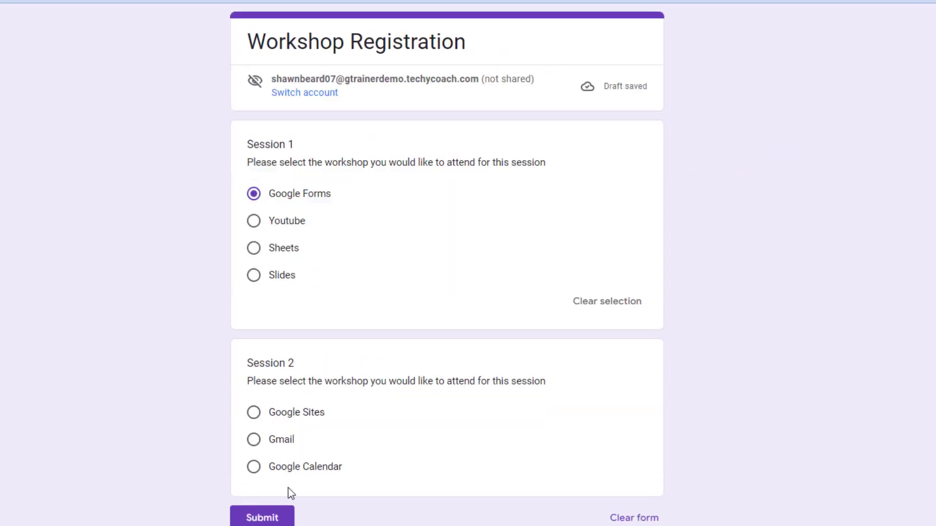
click(253, 466)
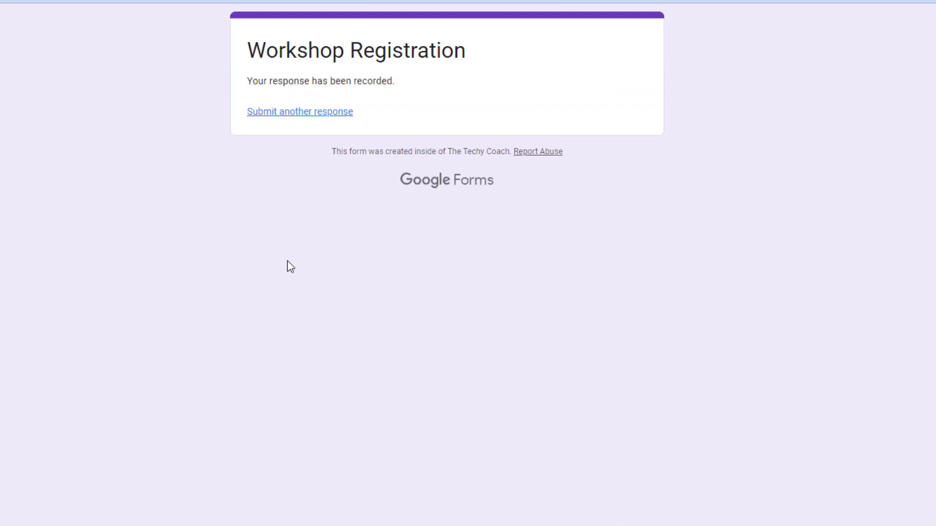
Submit a further test response choosing Google Forms for Session 1 and leaving Session 2 unanswered.
click(297, 113)
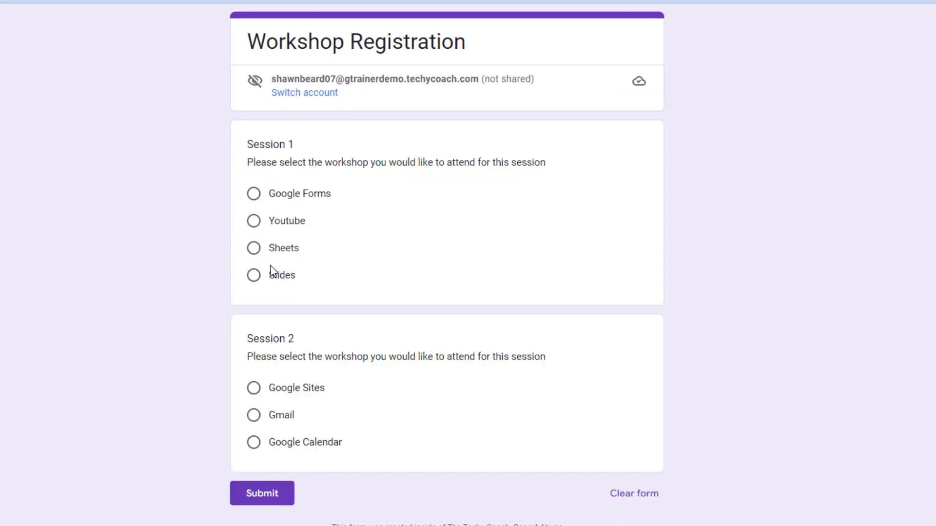
click(254, 194)
click(259, 517)
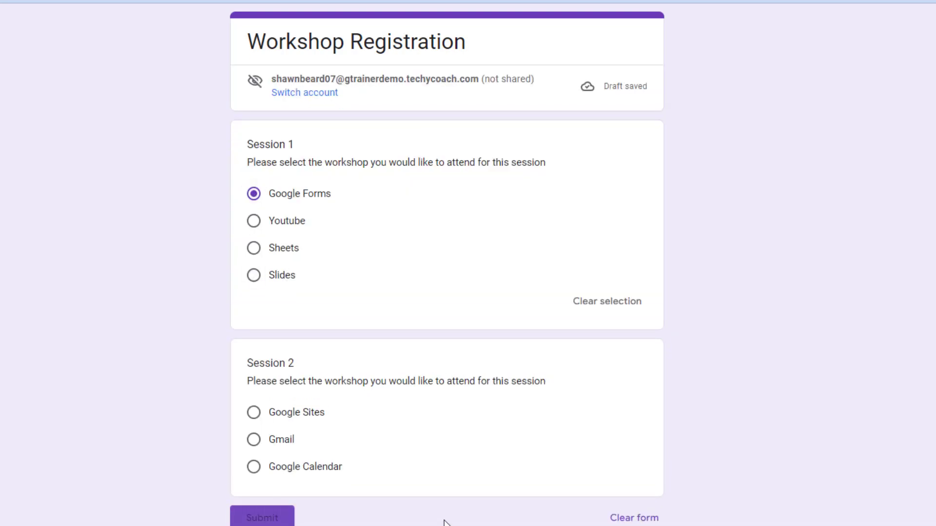
Reopen the live form for another response to check its choices, and review the submissions recorded in the Form Responses 1 sheet.
click(288, 113)
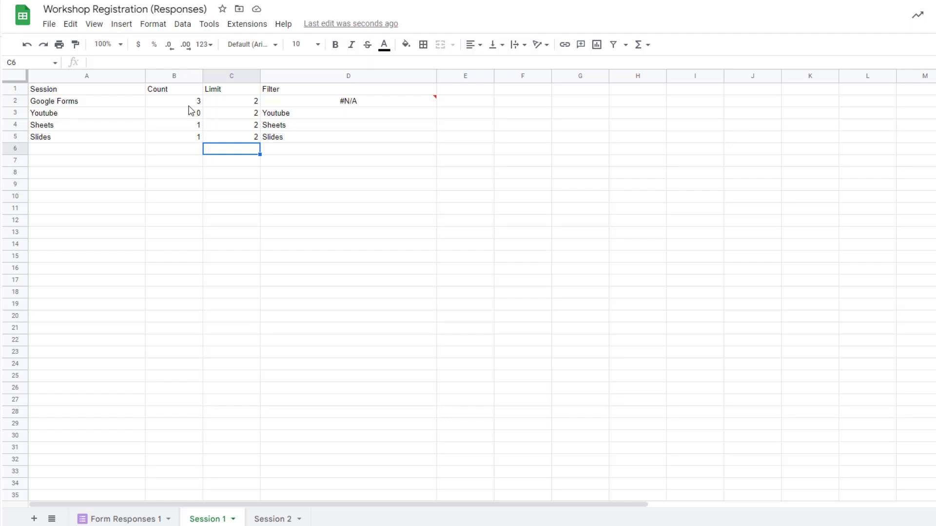
click(126, 518)
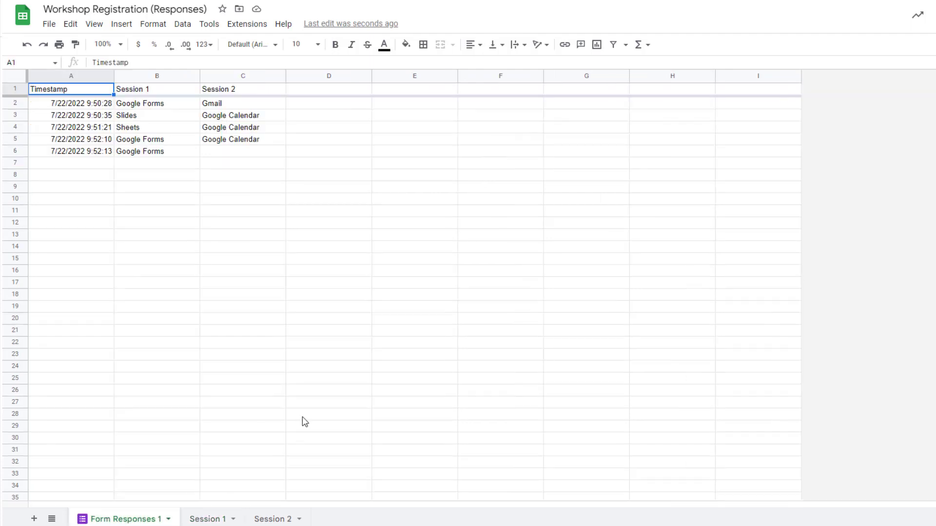